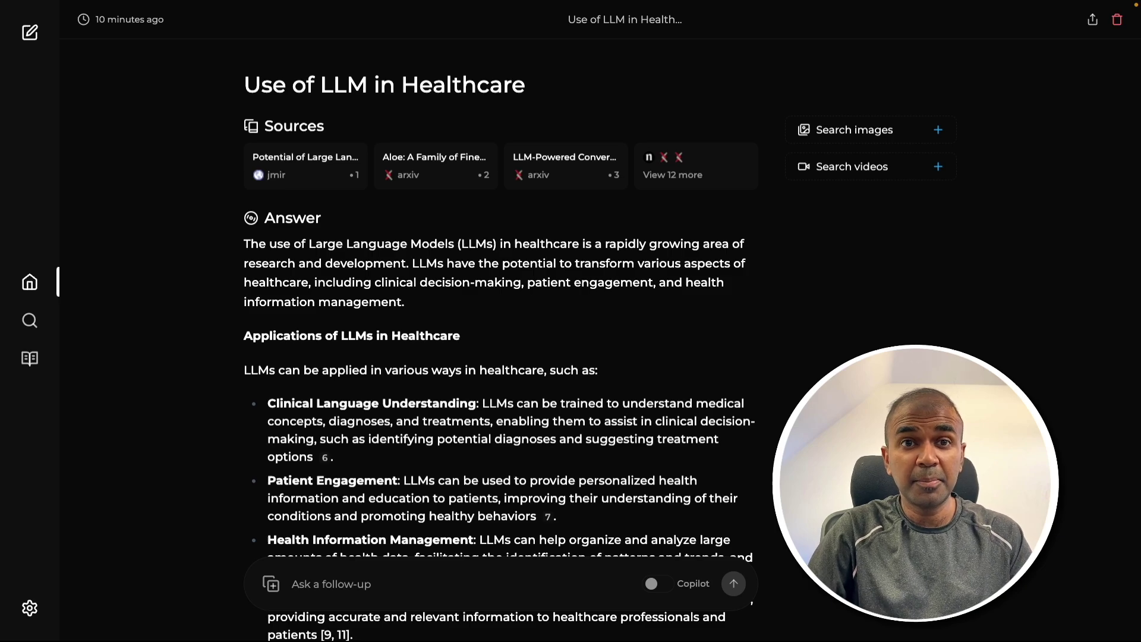
- Check the API key fields in Perplexica's settings, then start an empty new chat at localhost:3000
{"action": "left_click", "coordinate": [30, 607]}
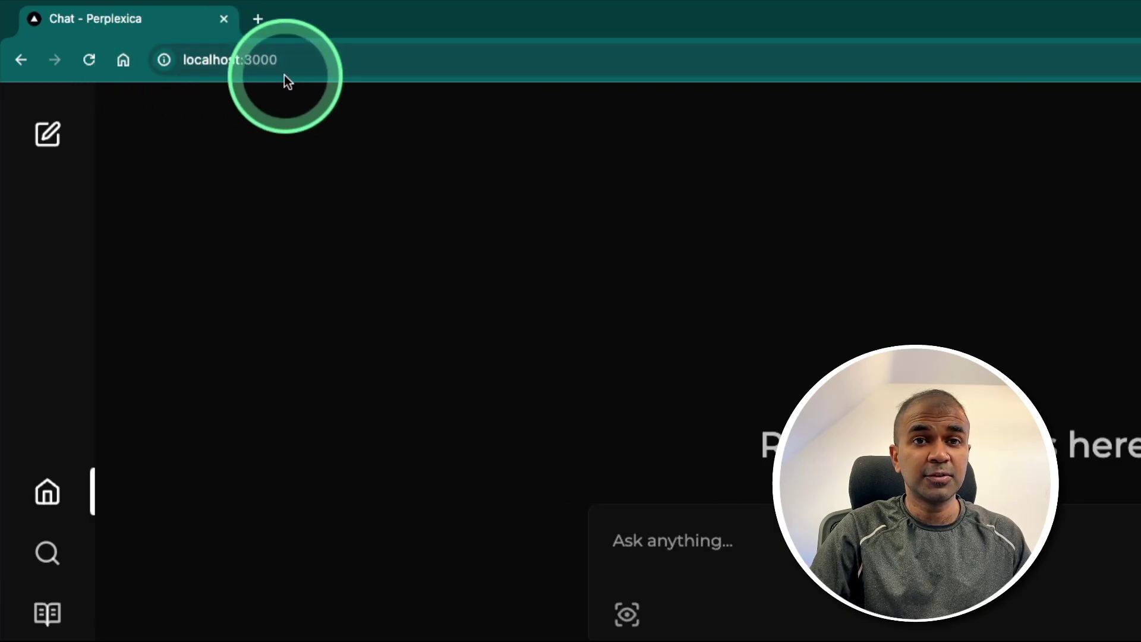
- Ask Perplexica 'Give me the latest AI News' from the home search box
{"action": "left_click", "coordinate": [627, 614]}
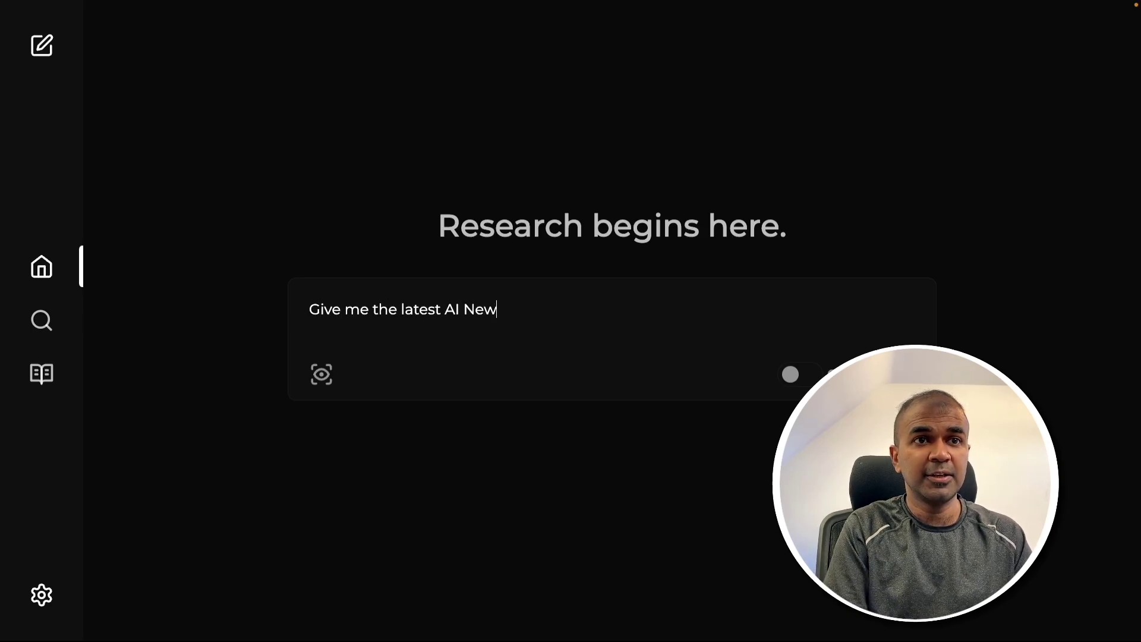
{"action": "type", "text": "s"}
{"action": "key", "text": "Return"}
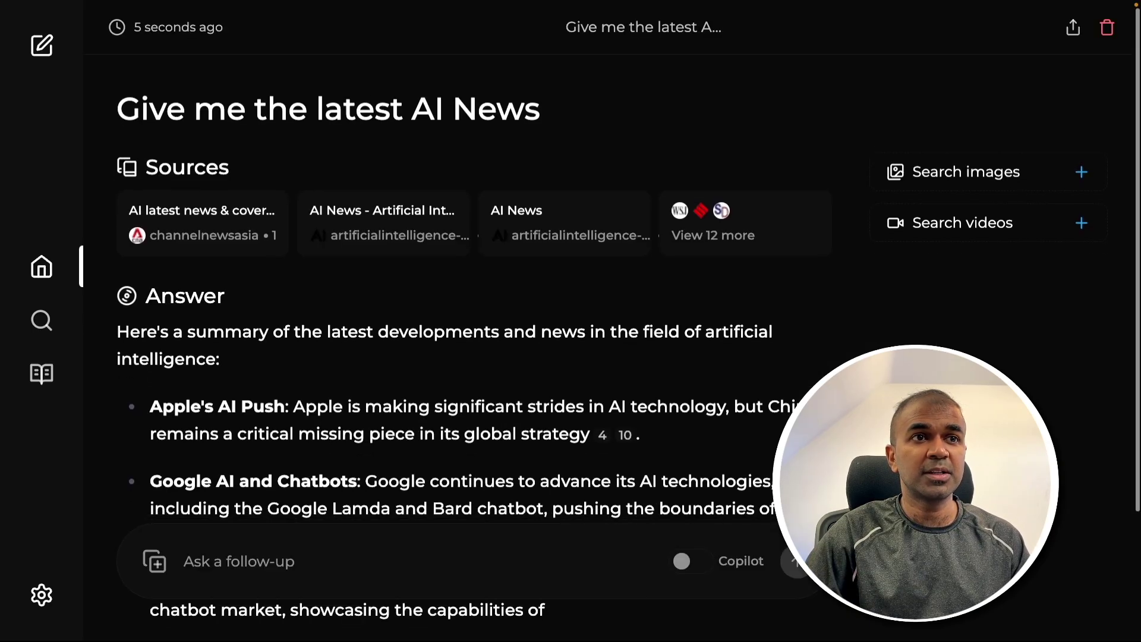
- Read through the sourced answer and load the related image results
{"action": "scroll", "coordinate": [288, 222], "scroll_direction": "down", "scroll_amount": 10}
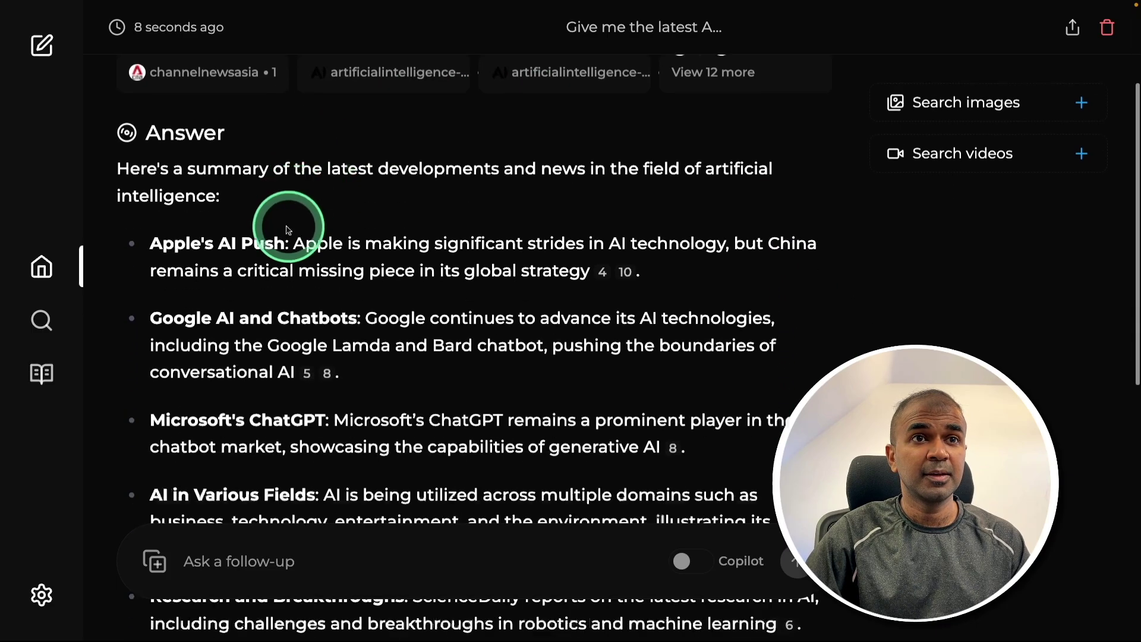
{"action": "scroll", "coordinate": [400, 336], "scroll_direction": "up", "scroll_amount": 10}
{"action": "scroll", "coordinate": [223, 248], "scroll_direction": "down", "scroll_amount": 10}
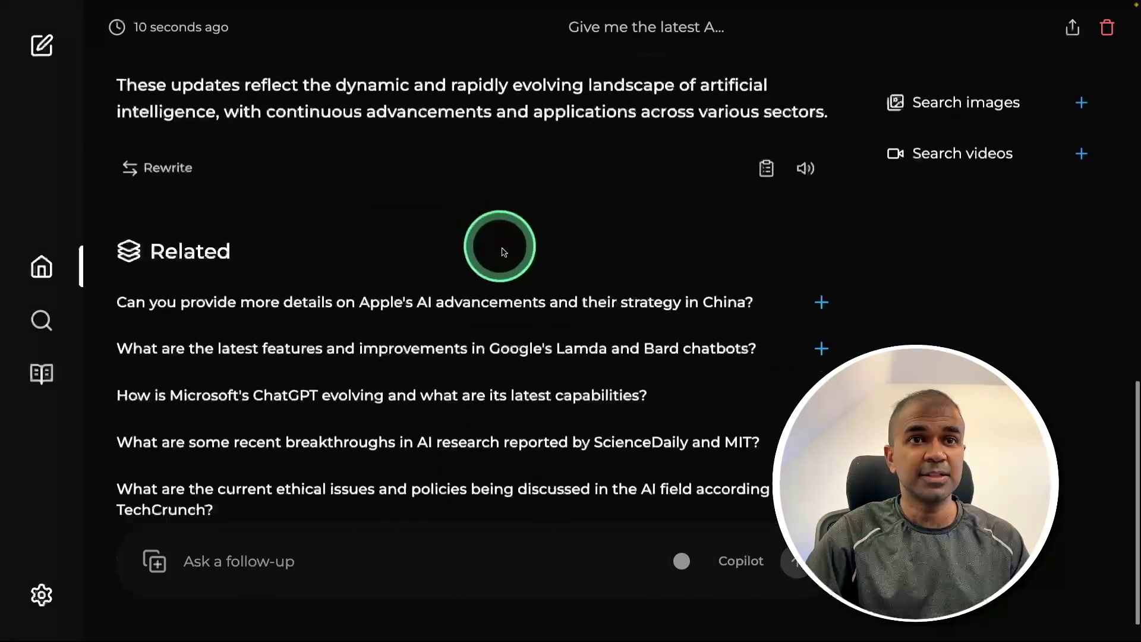
{"action": "scroll", "coordinate": [510, 273], "scroll_direction": "up", "scroll_amount": 10}
{"action": "scroll", "coordinate": [387, 349], "scroll_direction": "down", "scroll_amount": 1}
{"action": "scroll", "coordinate": [387, 349], "scroll_direction": "down", "scroll_amount": 6}
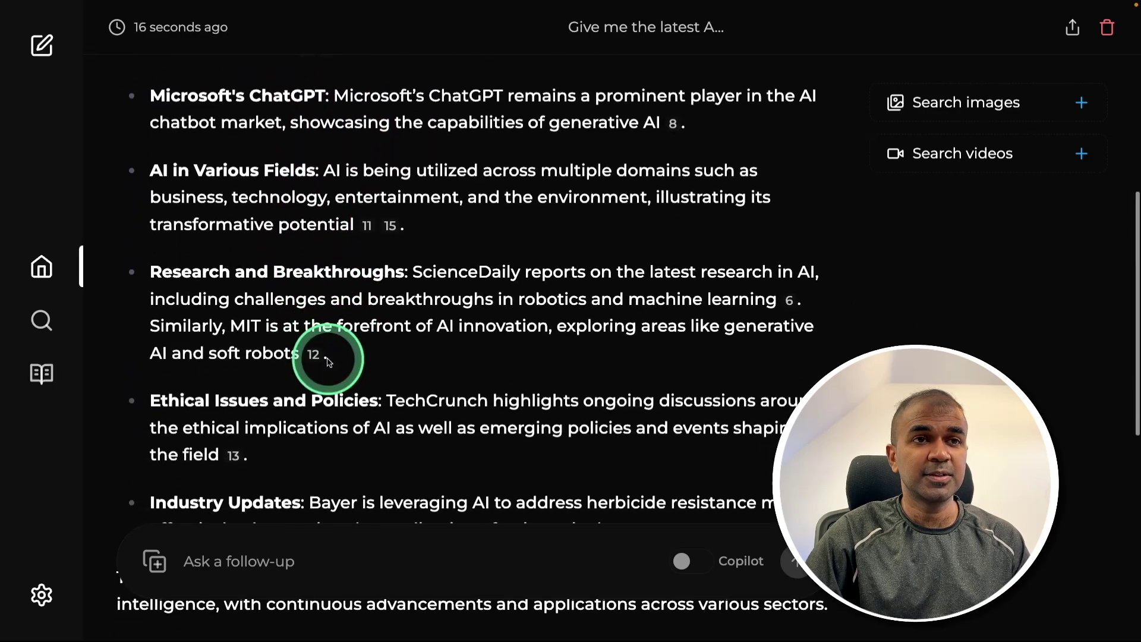
{"action": "scroll", "coordinate": [351, 351], "scroll_direction": "up", "scroll_amount": 8}
{"action": "left_click", "coordinate": [993, 178]}
{"action": "scroll", "coordinate": [998, 234], "scroll_direction": "down", "scroll_amount": 7}
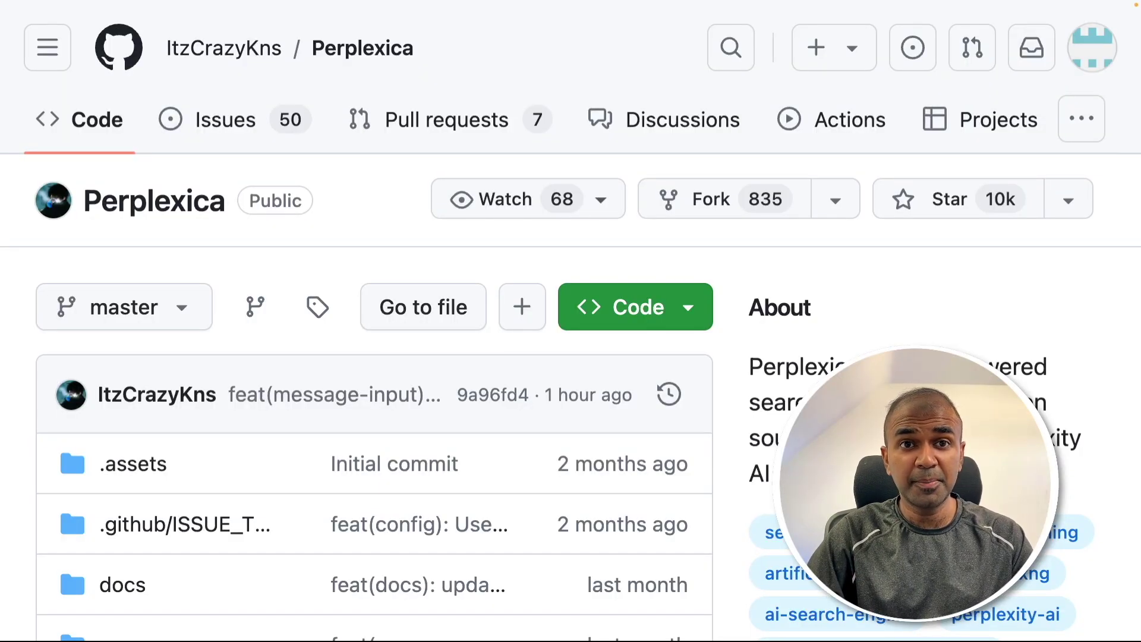
- Highlight README features such as Local LLMs, Copilot Mode and Normal Mode
{"action": "scroll", "coordinate": [571, 356], "scroll_direction": "down", "scroll_amount": 3}
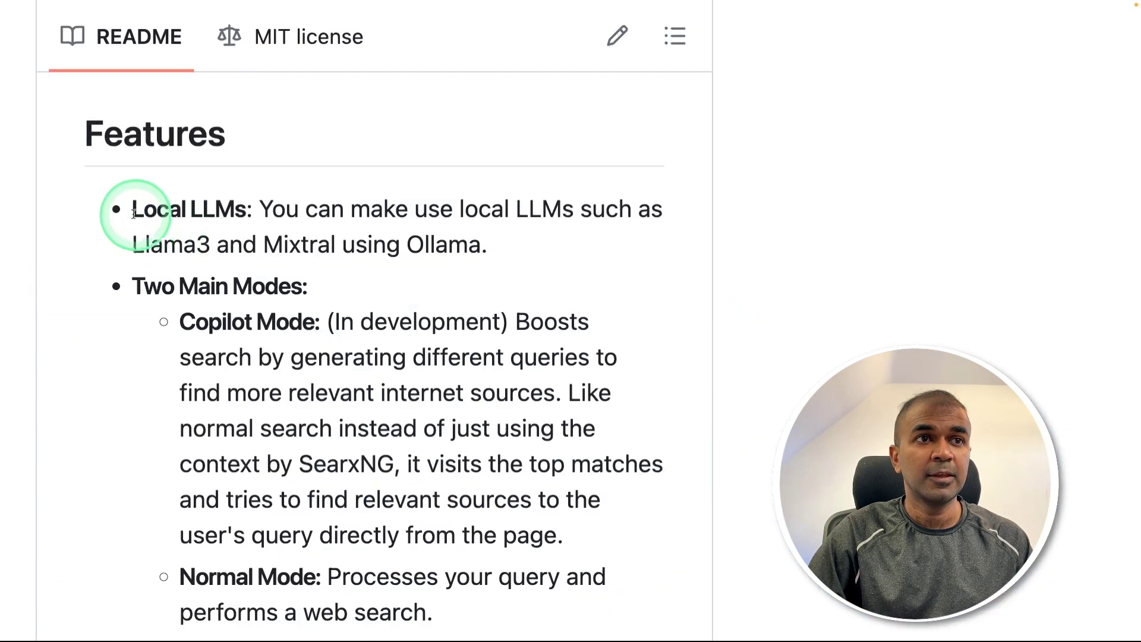
{"action": "left_click_drag", "start_coordinate": [136, 214], "coordinate": [181, 214]}
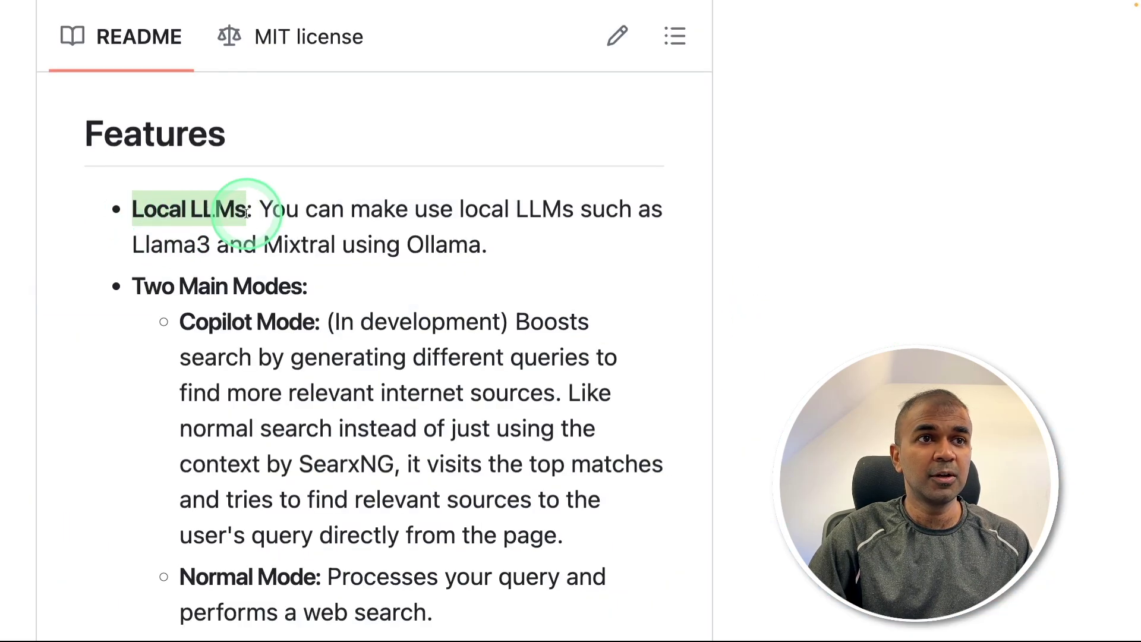
{"action": "scroll", "coordinate": [293, 344], "scroll_direction": "down", "scroll_amount": 3}
{"action": "left_click_drag", "start_coordinate": [133, 181], "coordinate": [208, 181]}
{"action": "left_click", "coordinate": [316, 184]}
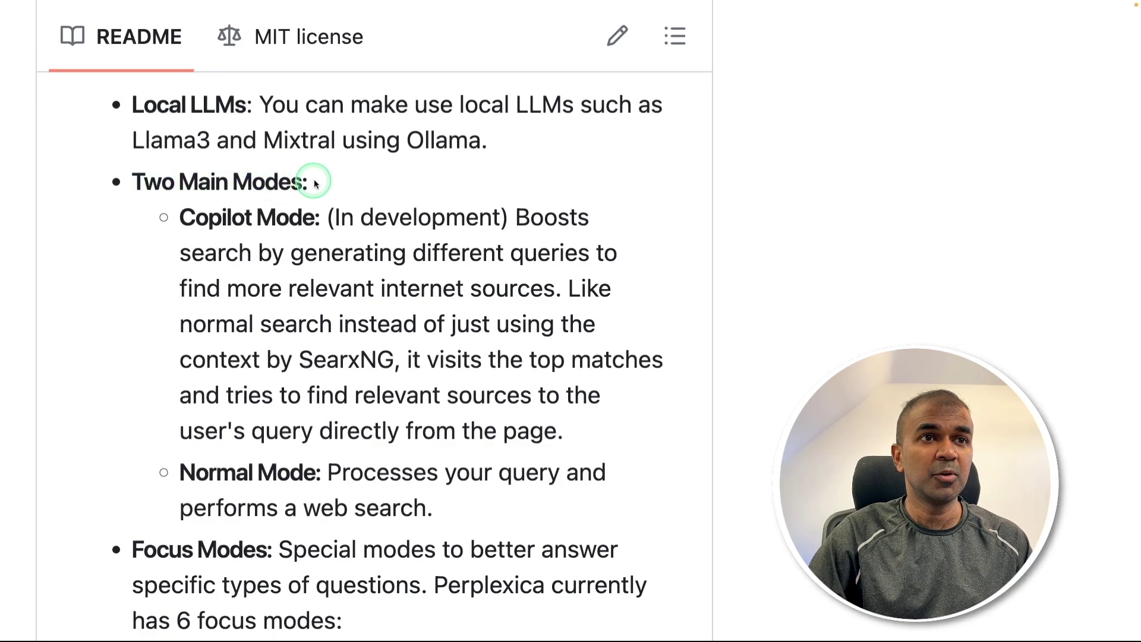
{"action": "left_click_drag", "start_coordinate": [180, 217], "coordinate": [499, 225]}
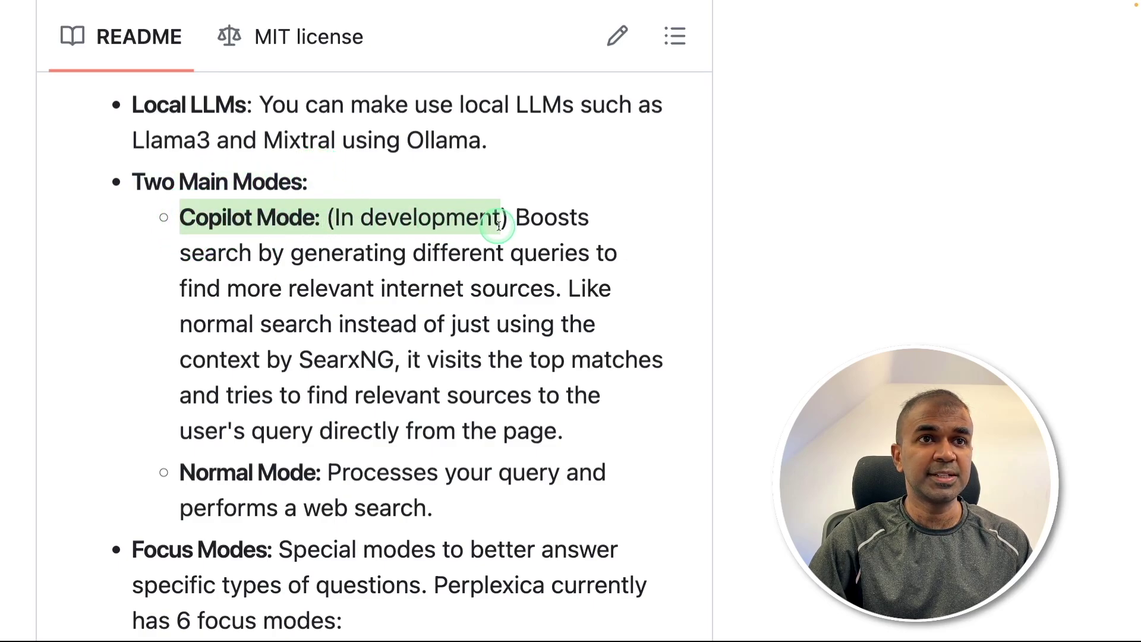
{"action": "left_click_drag", "start_coordinate": [180, 473], "coordinate": [318, 472]}
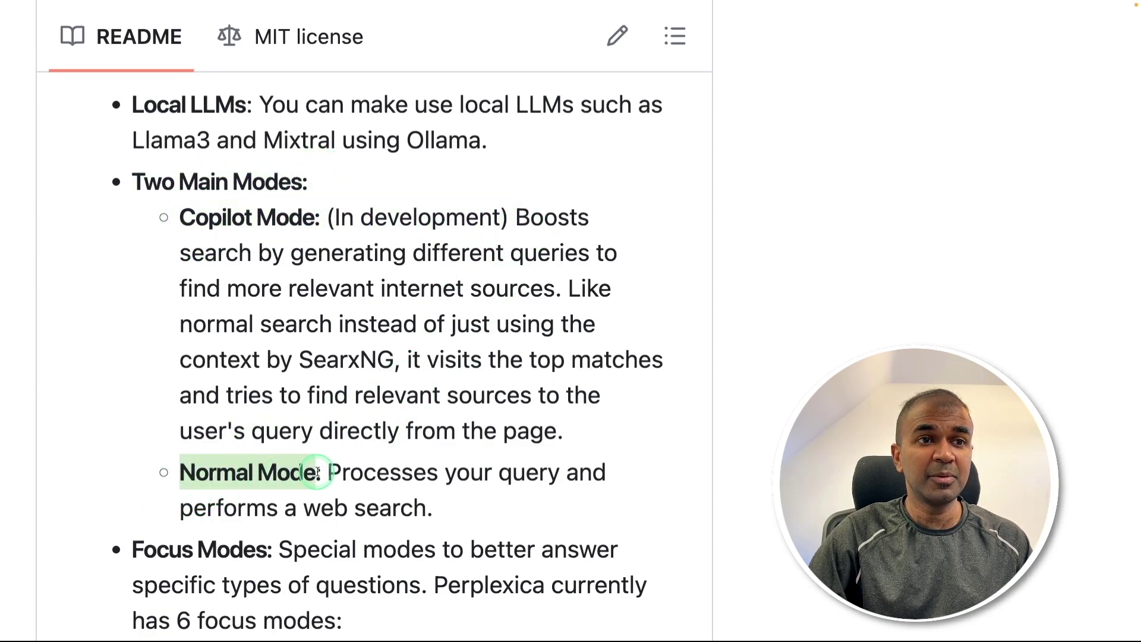
- Highlight the remaining Focus Mode descriptions, including YouTube Search Mode
{"action": "scroll", "coordinate": [324, 487], "scroll_direction": "down", "scroll_amount": 5}
{"action": "left_click_drag", "start_coordinate": [133, 224], "coordinate": [272, 225]}
{"action": "scroll", "coordinate": [302, 420], "scroll_direction": "down", "scroll_amount": 3}
{"action": "left_click_drag", "start_coordinate": [178, 214], "coordinate": [326, 212]}
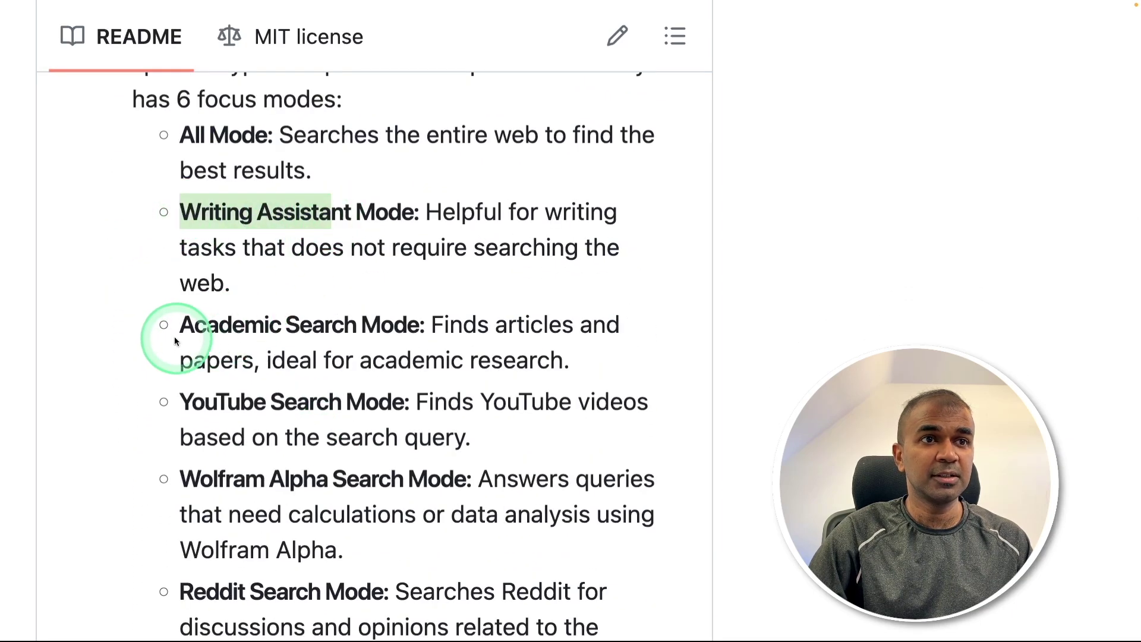
{"action": "left_click_drag", "start_coordinate": [167, 334], "coordinate": [361, 344]}
{"action": "left_click_drag", "start_coordinate": [180, 402], "coordinate": [365, 401]}
{"action": "scroll", "coordinate": [300, 471], "scroll_direction": "down", "scroll_amount": 3}
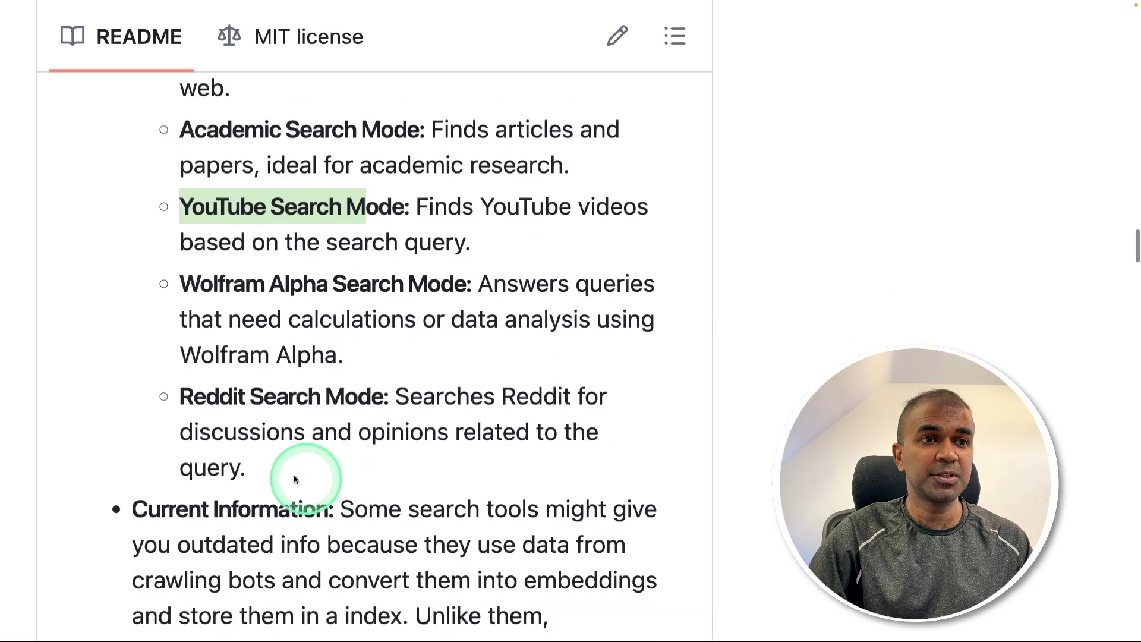
{"action": "left_click", "coordinate": [189, 287]}
{"action": "left_click_drag", "start_coordinate": [218, 404], "coordinate": [388, 398]}
- Scroll down to the Docker installation steps ending with the localhost:3000 access note
{"action": "scroll", "coordinate": [380, 475], "scroll_direction": "down", "scroll_amount": 11}
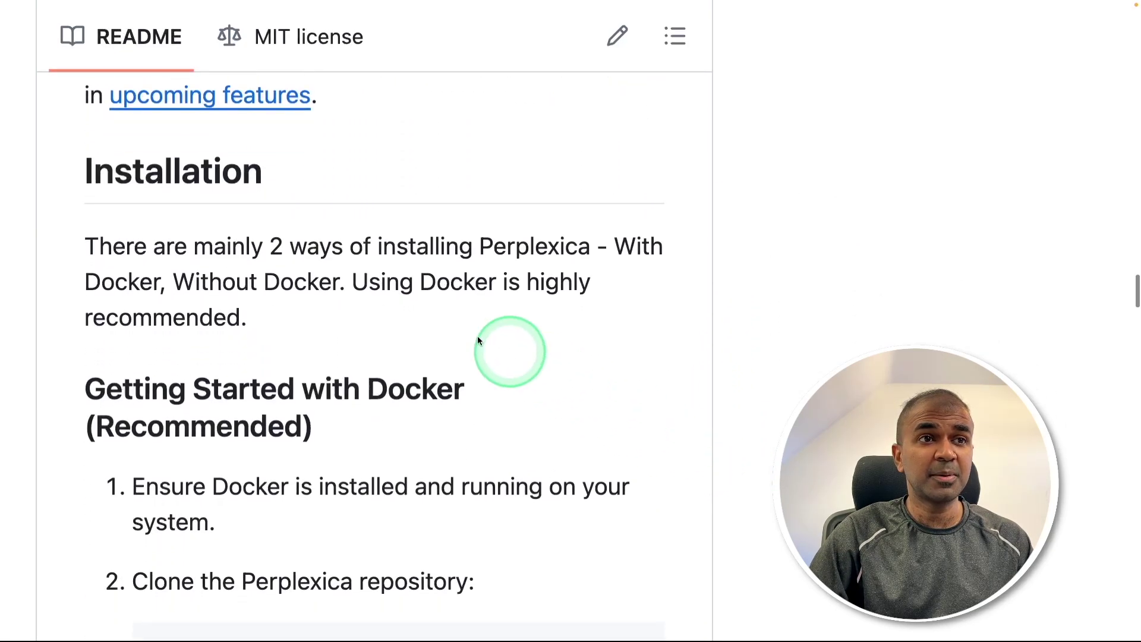
{"action": "scroll", "coordinate": [405, 356], "scroll_direction": "down", "scroll_amount": 10}
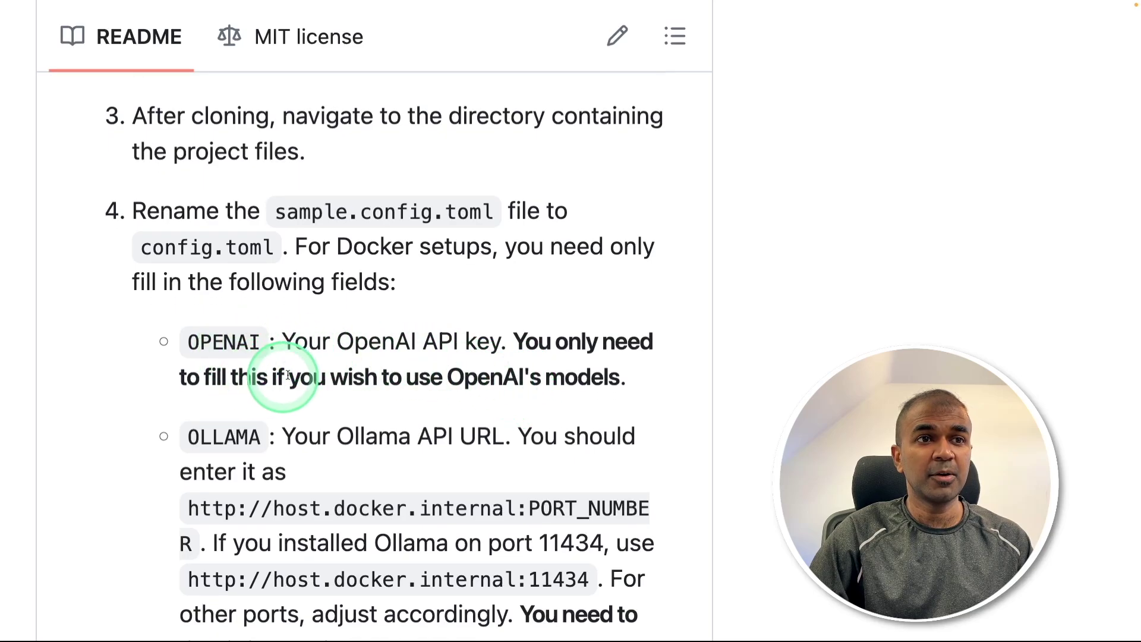
{"action": "scroll", "coordinate": [356, 386], "scroll_direction": "down", "scroll_amount": 5}
{"action": "scroll", "coordinate": [331, 383], "scroll_direction": "down", "scroll_amount": 10}
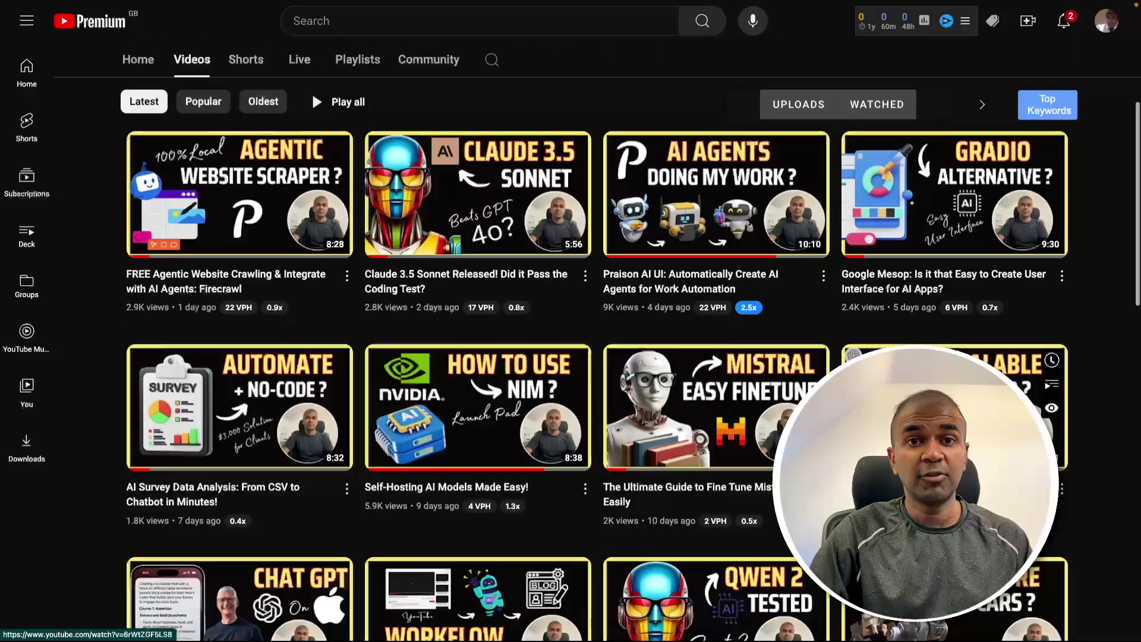
- Set the YouTube channel's notifications to All from the Subscribed dropdown
{"action": "scroll", "coordinate": [571, 356], "scroll_direction": "down", "scroll_amount": 20}
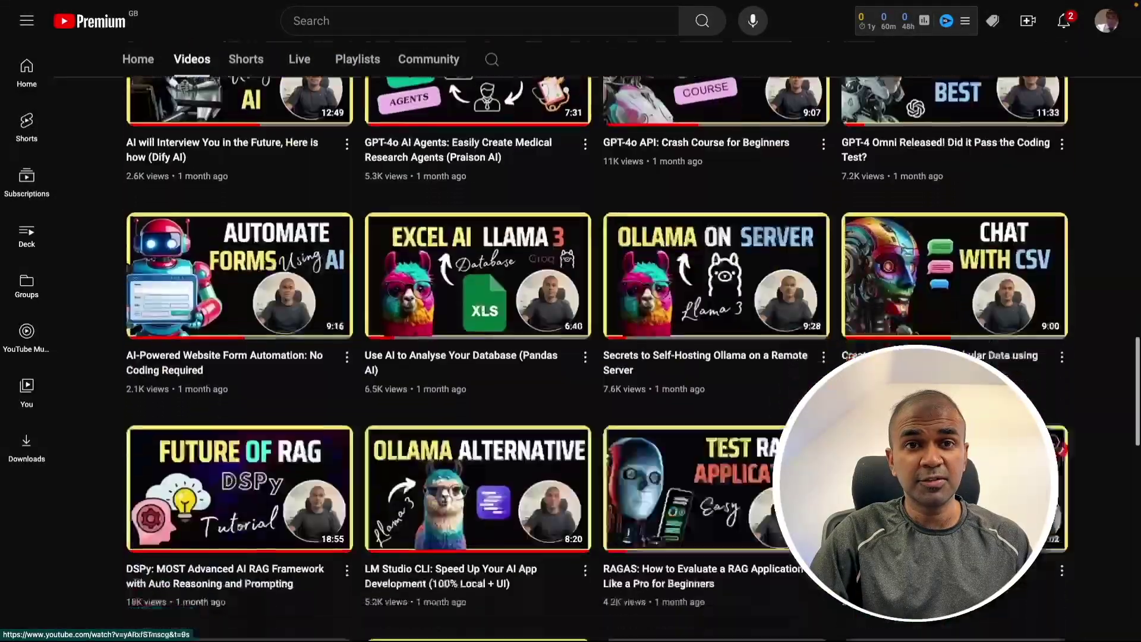
{"action": "scroll", "coordinate": [571, 357], "scroll_direction": "down", "scroll_amount": 10}
{"action": "left_click", "coordinate": [404, 244]}
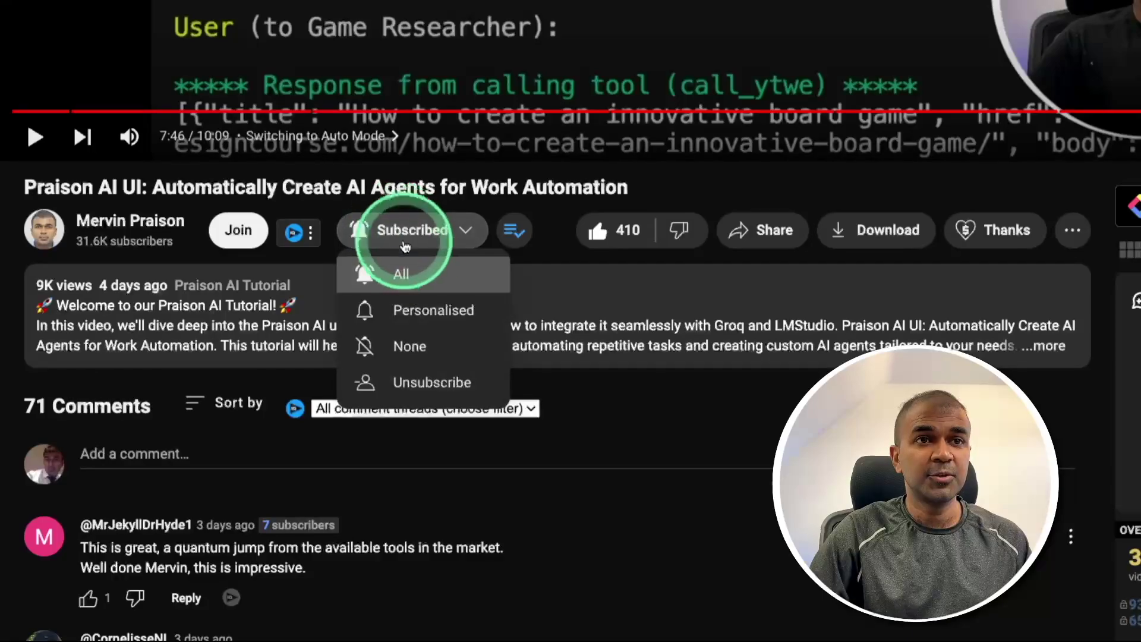
{"action": "left_click", "coordinate": [411, 273]}
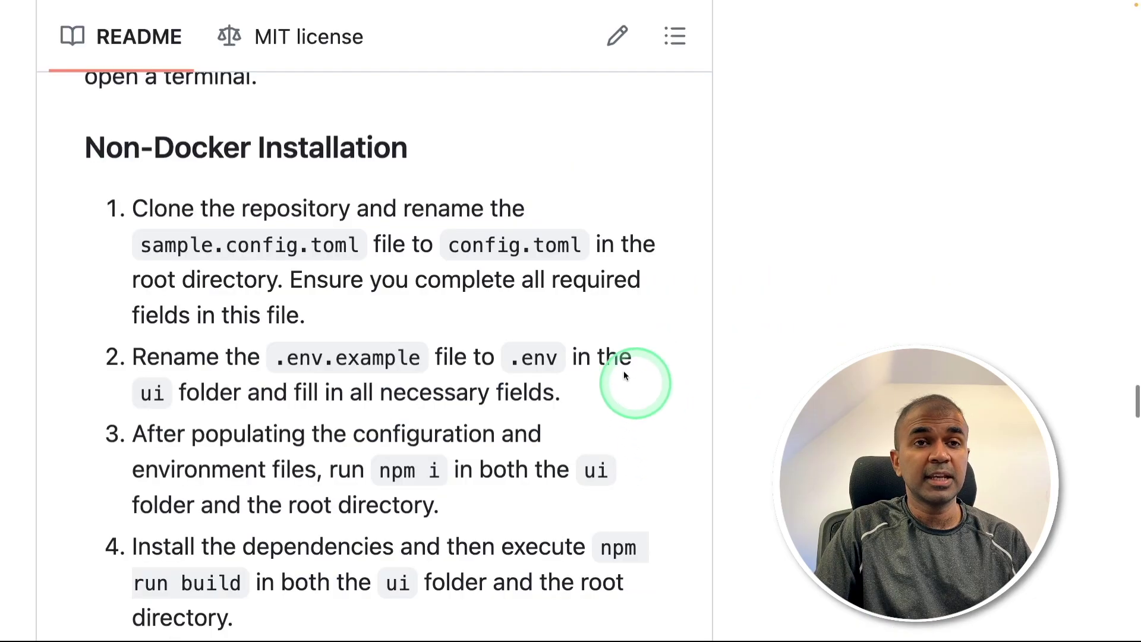
- Scroll the Perplexica README to the Non-Docker Installation section
{"action": "scroll", "coordinate": [383, 318], "scroll_direction": "down", "scroll_amount": 3}
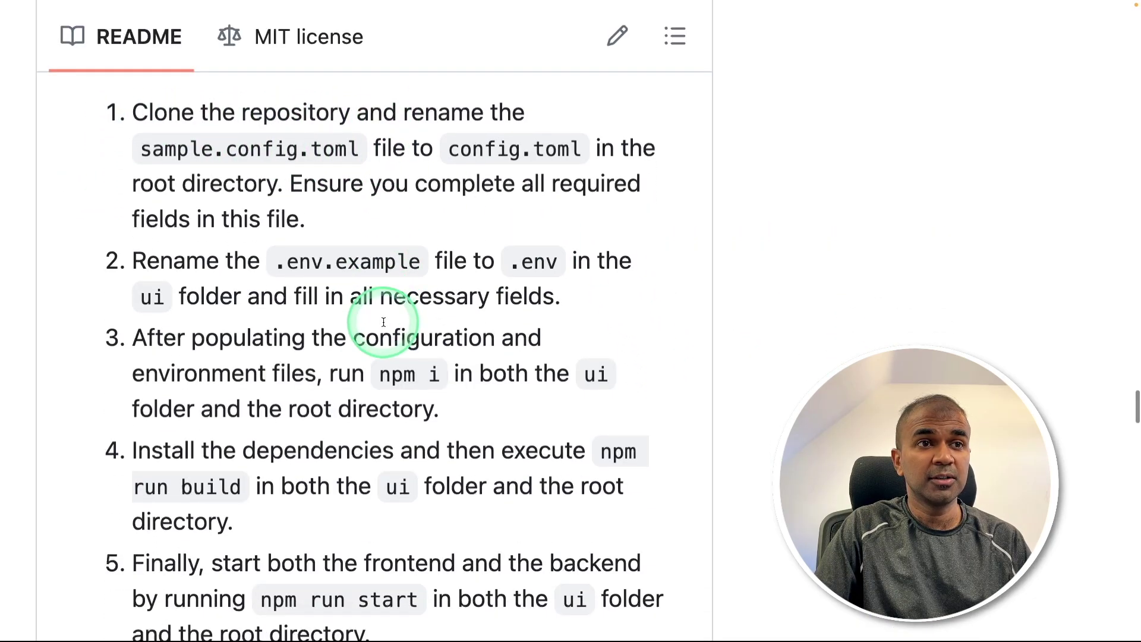
{"action": "left_click_drag", "start_coordinate": [393, 334], "coordinate": [425, 328]}
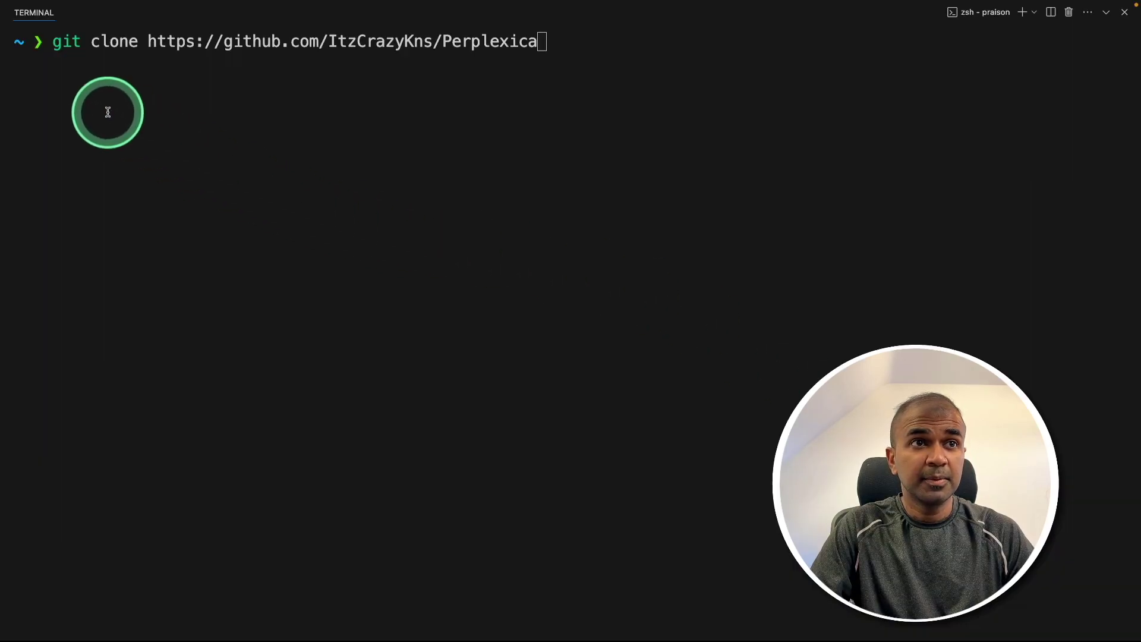
{"action": "mouse_move", "coordinate": [267, 89]}
{"action": "left_mouse_down"}
{"action": "mouse_move", "coordinate": [769, 120]}
{"action": "mouse_move", "coordinate": [927, 80]}
{"action": "left_mouse_up"}
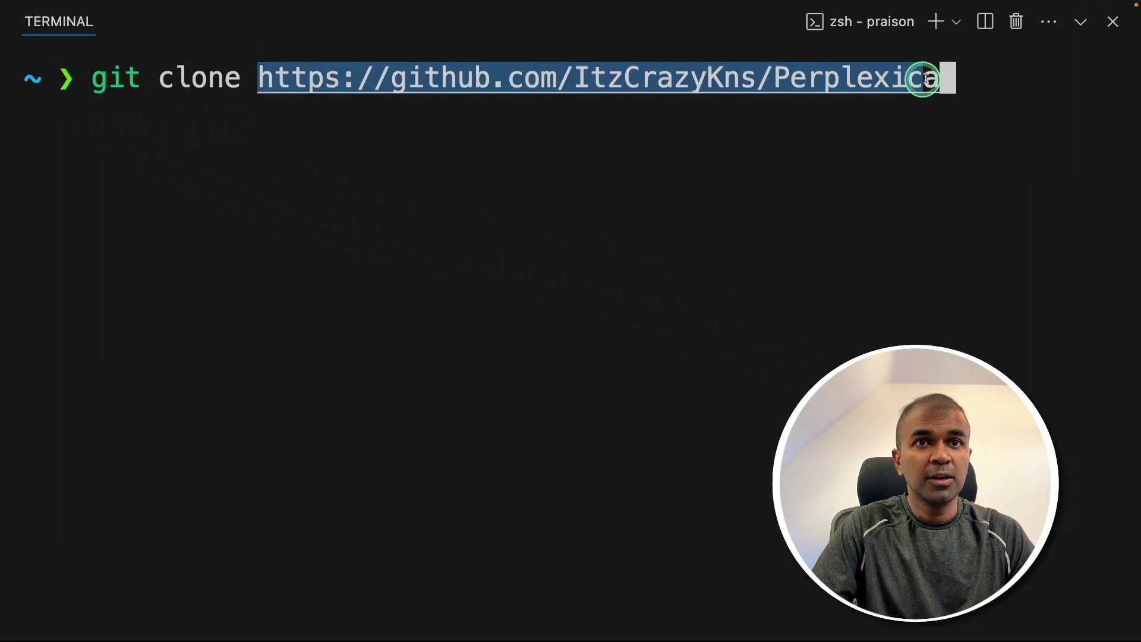
{"action": "left_click", "coordinate": [933, 263]}
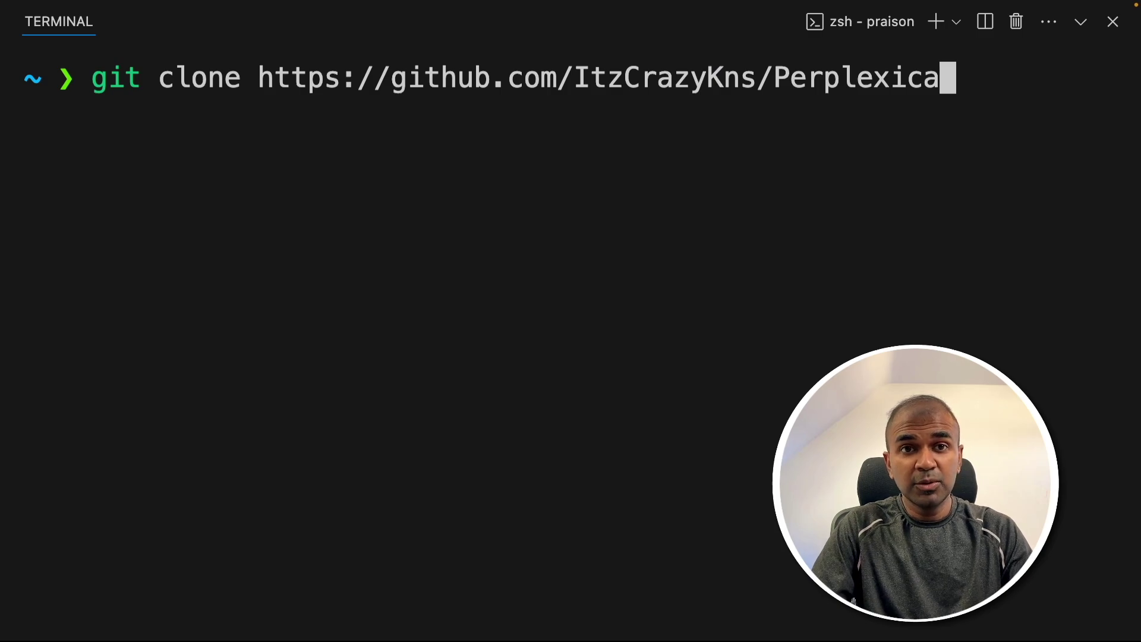
{"action": "key", "text": "Return"}
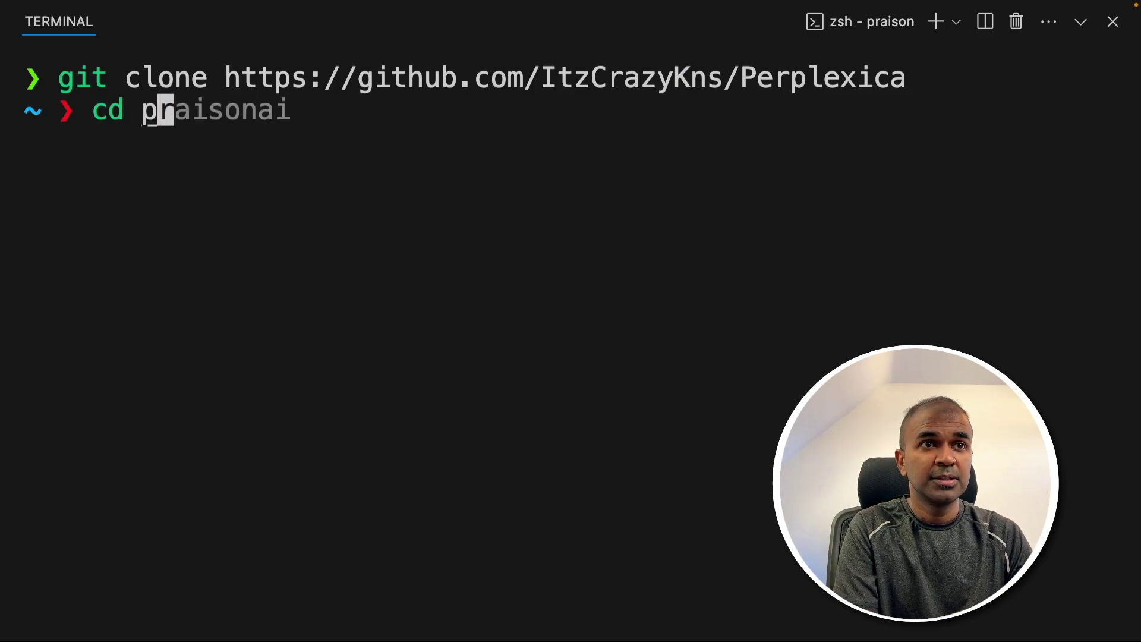
- Move into the Perplexica folder with cd and clear the terminal
{"action": "type", "text": "cd Pe"}
{"action": "key", "text": "Tab"}
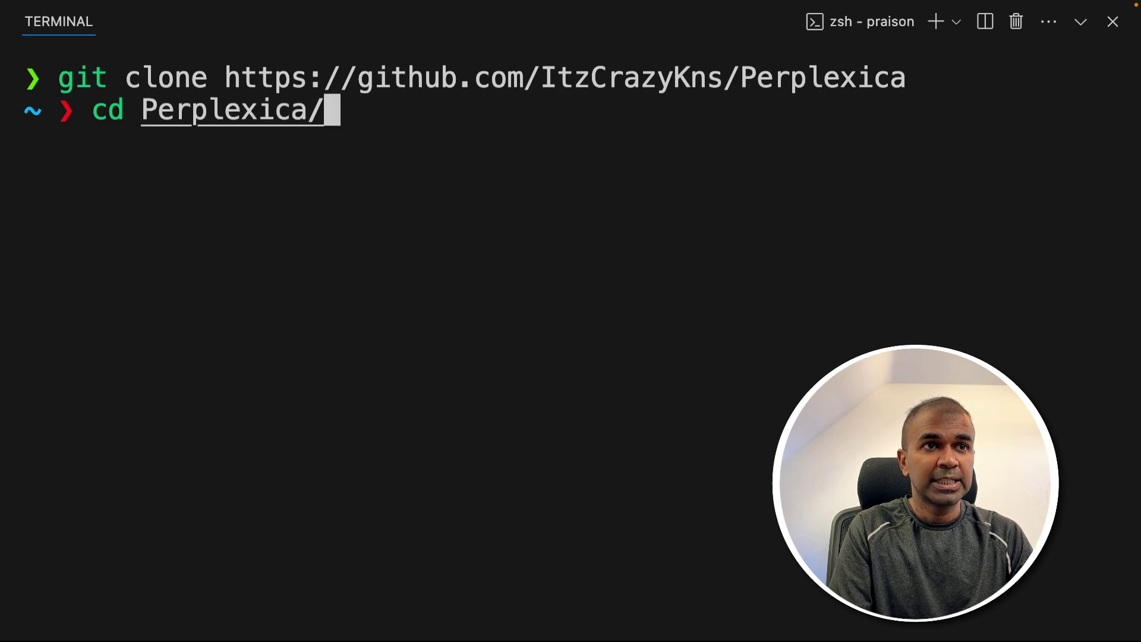
{"action": "key", "text": "Return"}
{"action": "key", "text": "ctrl+l"}
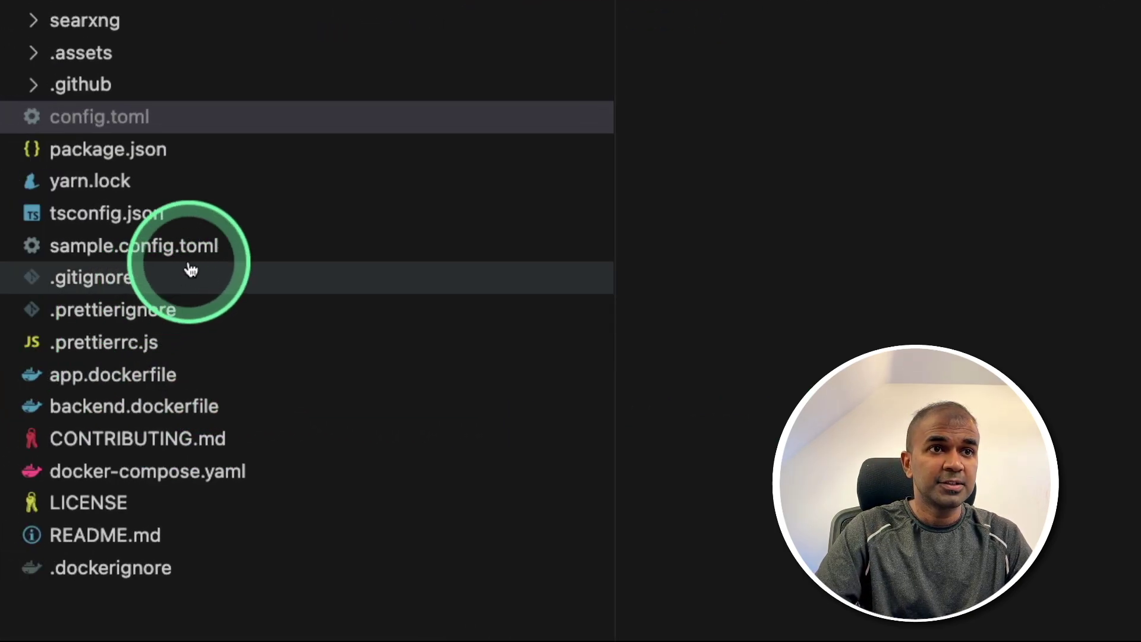
- Open sample.config.toml and rename it to config.toml by removing the 'sample.' prefix
{"action": "left_click", "coordinate": [229, 254]}
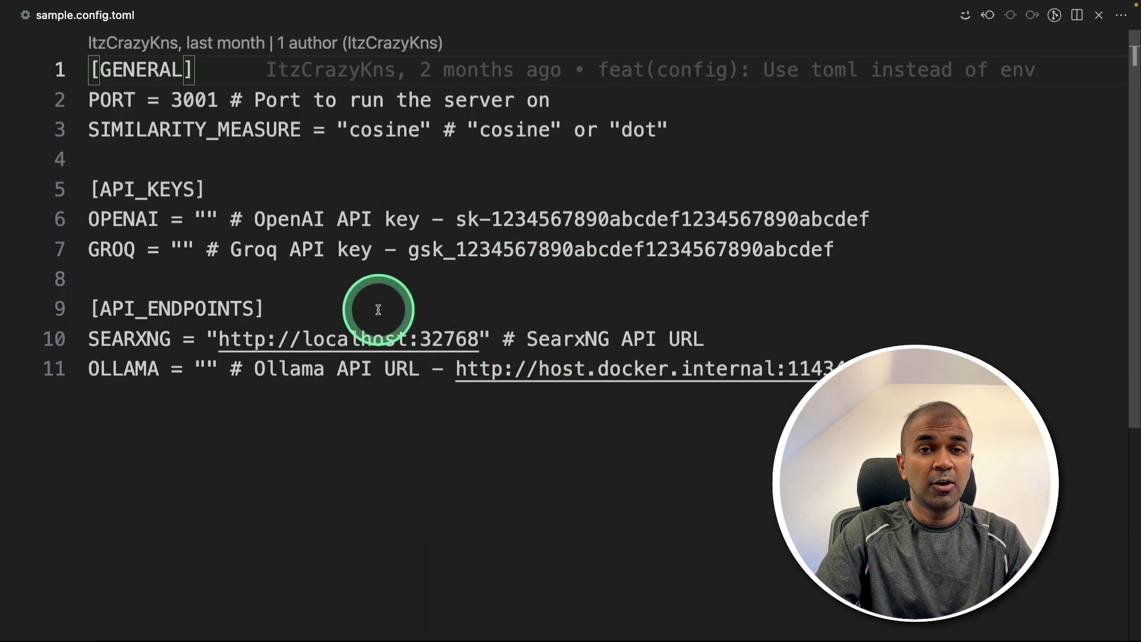
{"action": "right_click", "coordinate": [71, 292]}
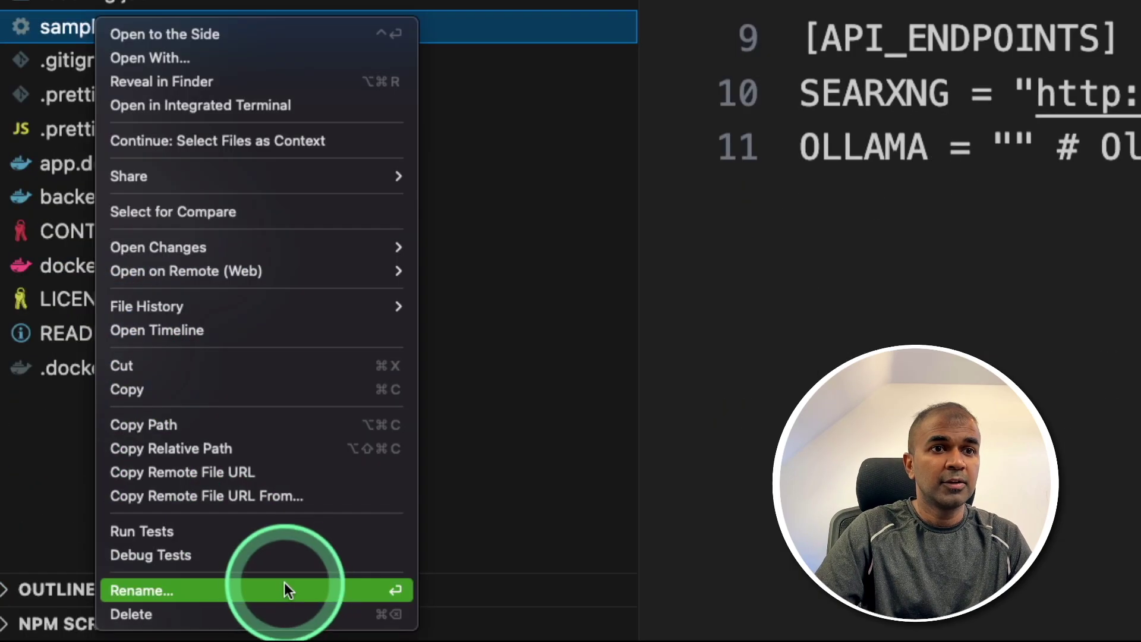
{"action": "left_click", "coordinate": [285, 585]}
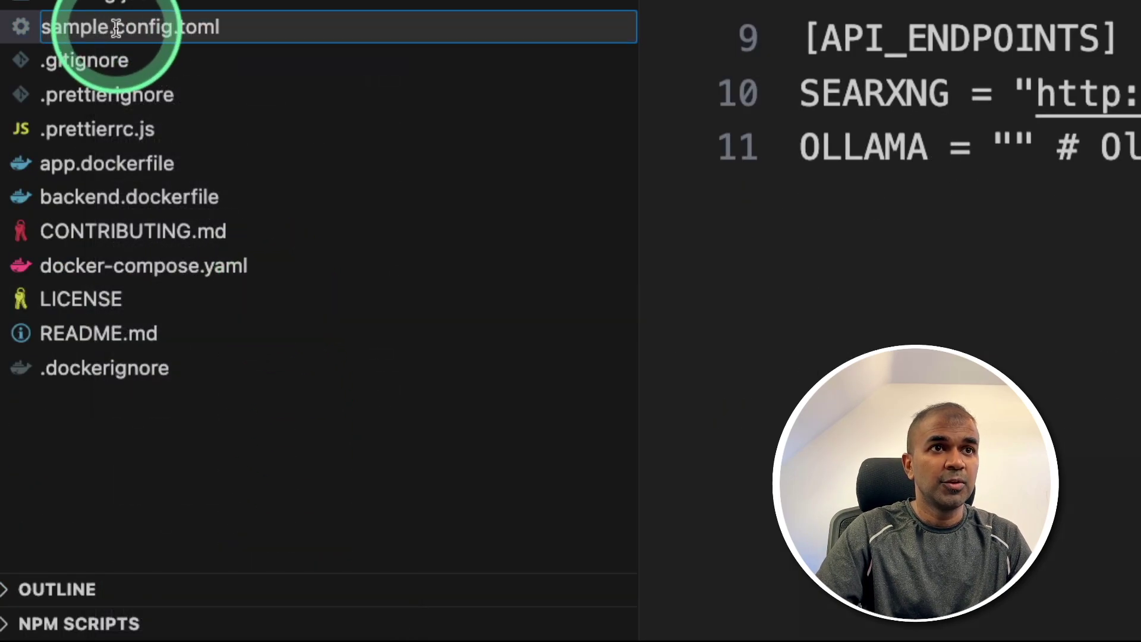
{"action": "left_click_drag", "start_coordinate": [113, 27], "coordinate": [41, 28]}
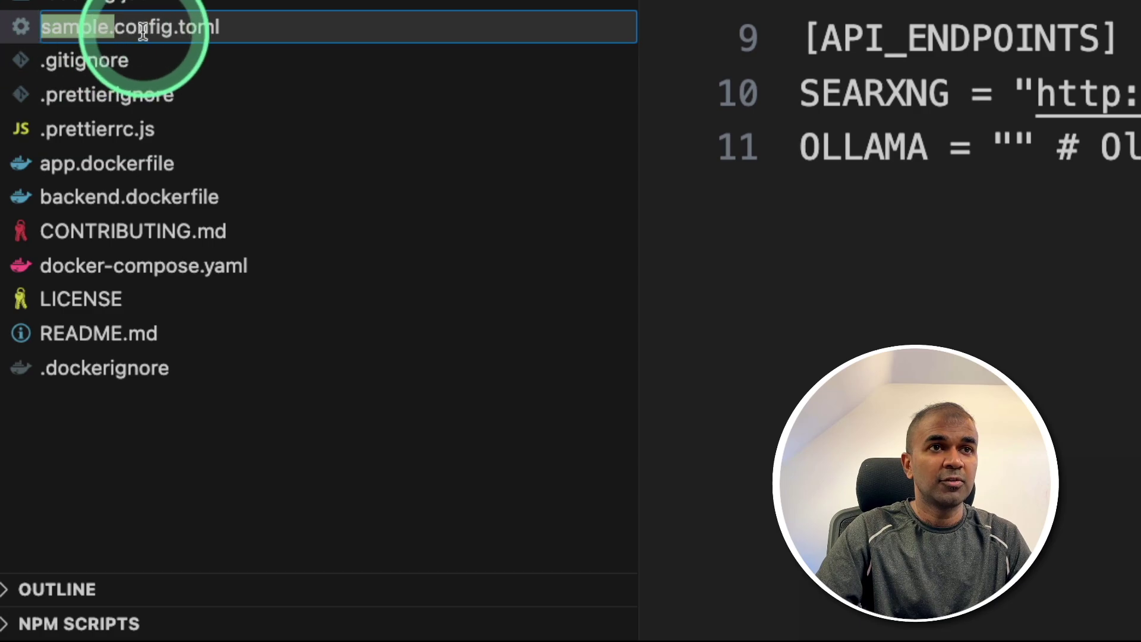
{"action": "key", "text": "BackSpace"}
{"action": "key", "text": "Return"}
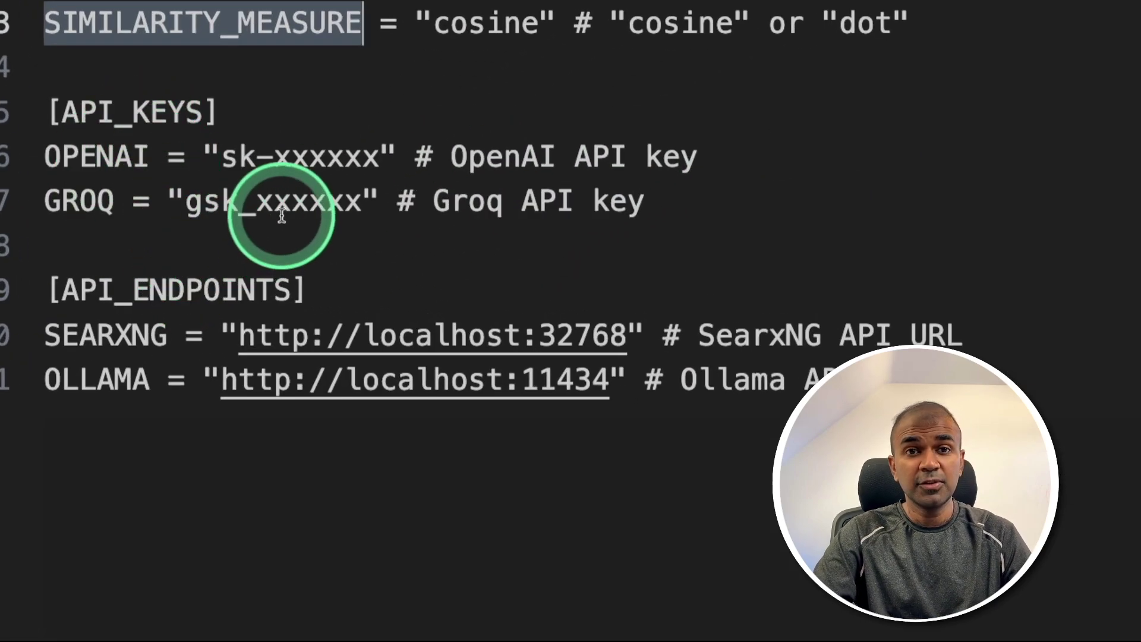
- Highlight the placeholder OpenAI and Groq API key values in config.toml
{"action": "left_click_drag", "start_coordinate": [239, 159], "coordinate": [380, 158]}
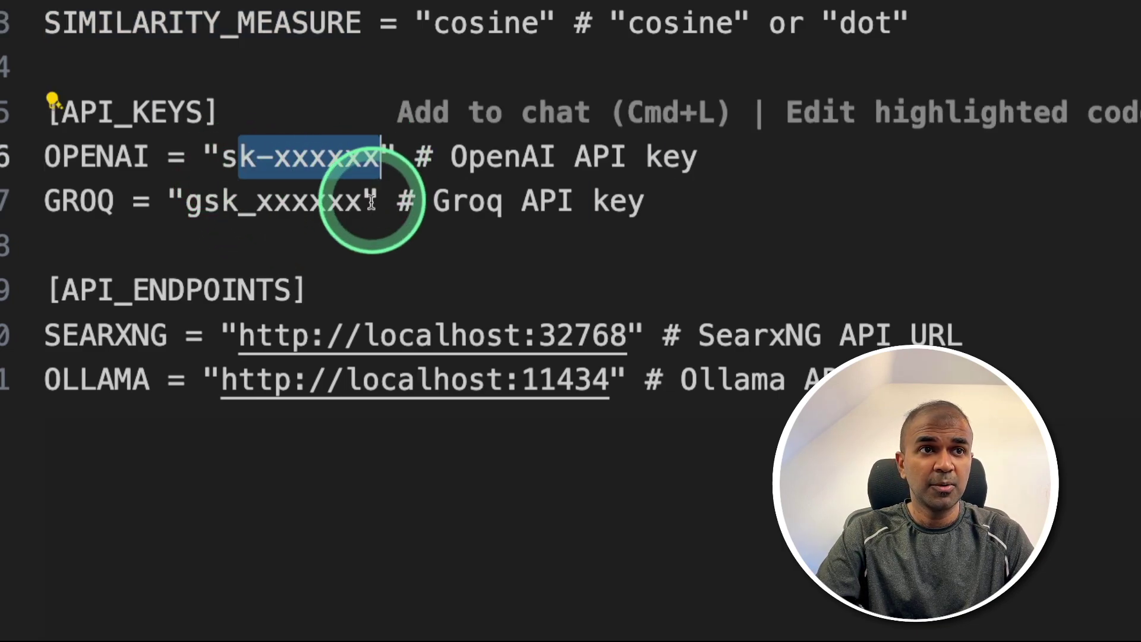
{"action": "left_click_drag", "start_coordinate": [376, 202], "coordinate": [345, 202]}
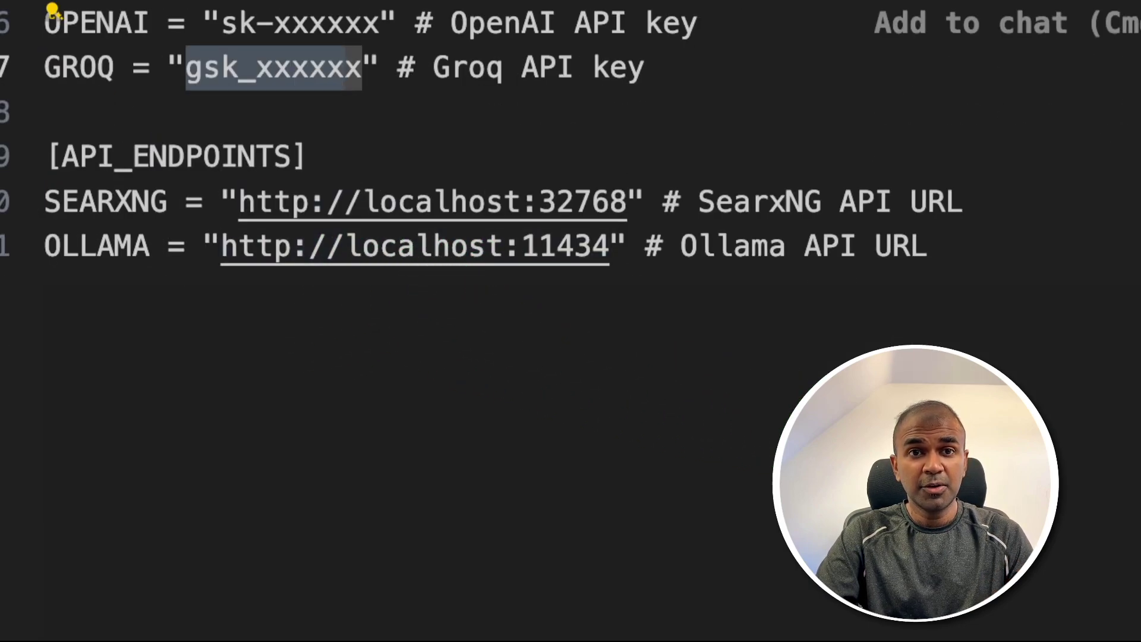
{"action": "left_click", "coordinate": [285, 311]}
- Try host.docker.internal in the OLLAMA URL, then revert it to localhost:11434
{"action": "left_click_drag", "start_coordinate": [345, 247], "coordinate": [505, 258]}
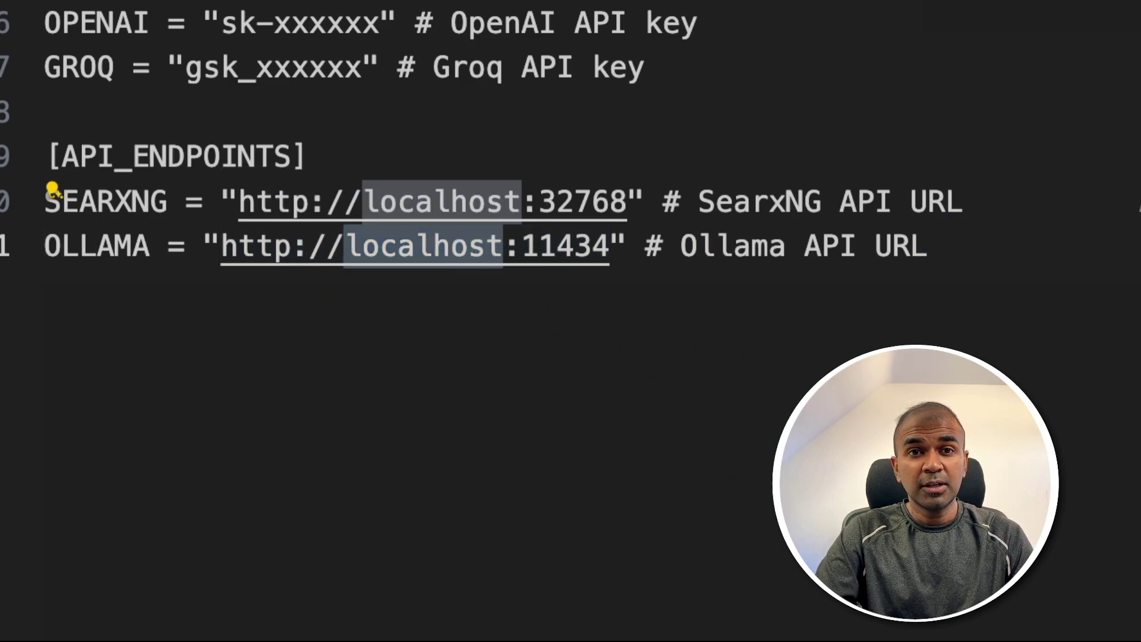
{"action": "left_click", "coordinate": [479, 346]}
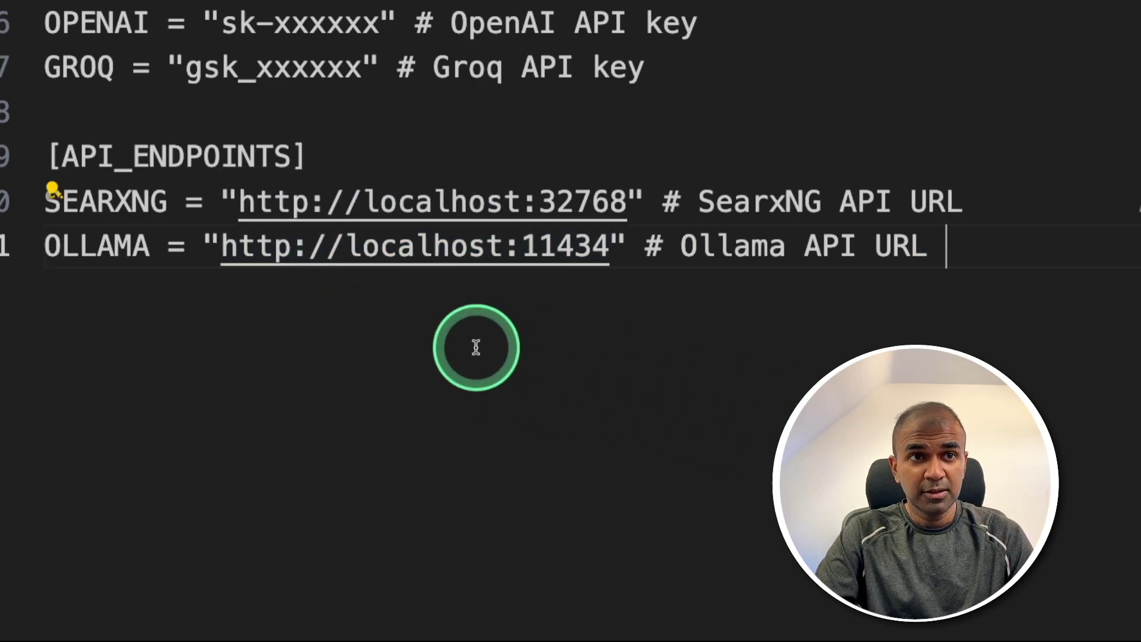
{"action": "left_click_drag", "start_coordinate": [346, 254], "coordinate": [507, 256]}
{"action": "type", "text": "host.docker.internal"}
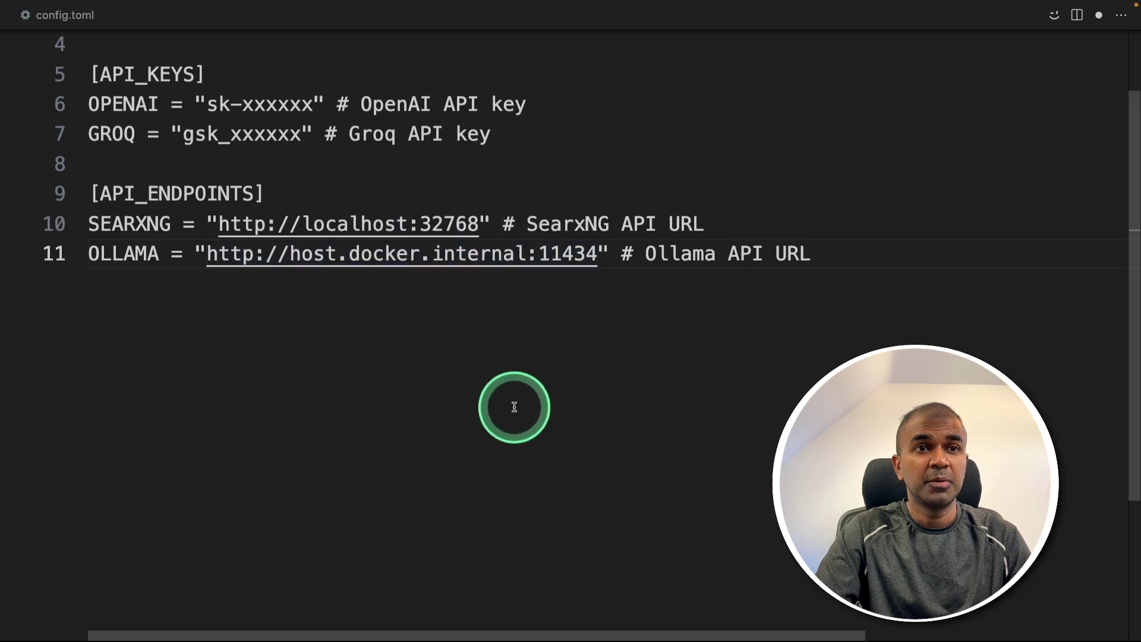
{"action": "key", "text": "super+z"}
{"action": "key", "text": "super+Right"}
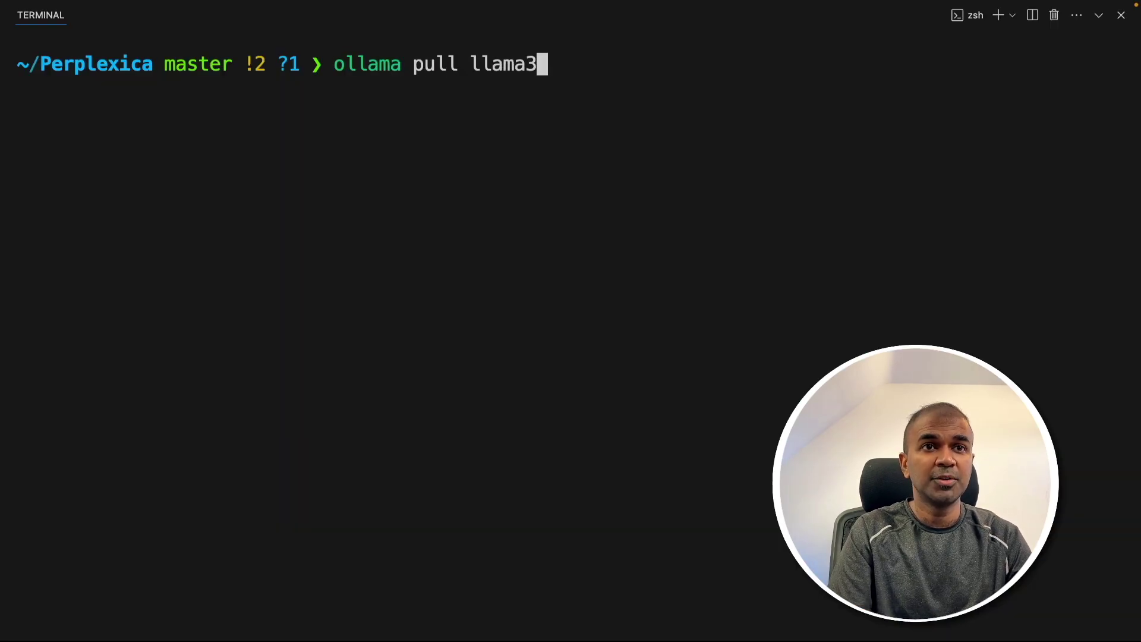
- Pull the llama3 model, clear the terminal, and start the containers with docker compose up -d
{"action": "key", "text": "Return"}
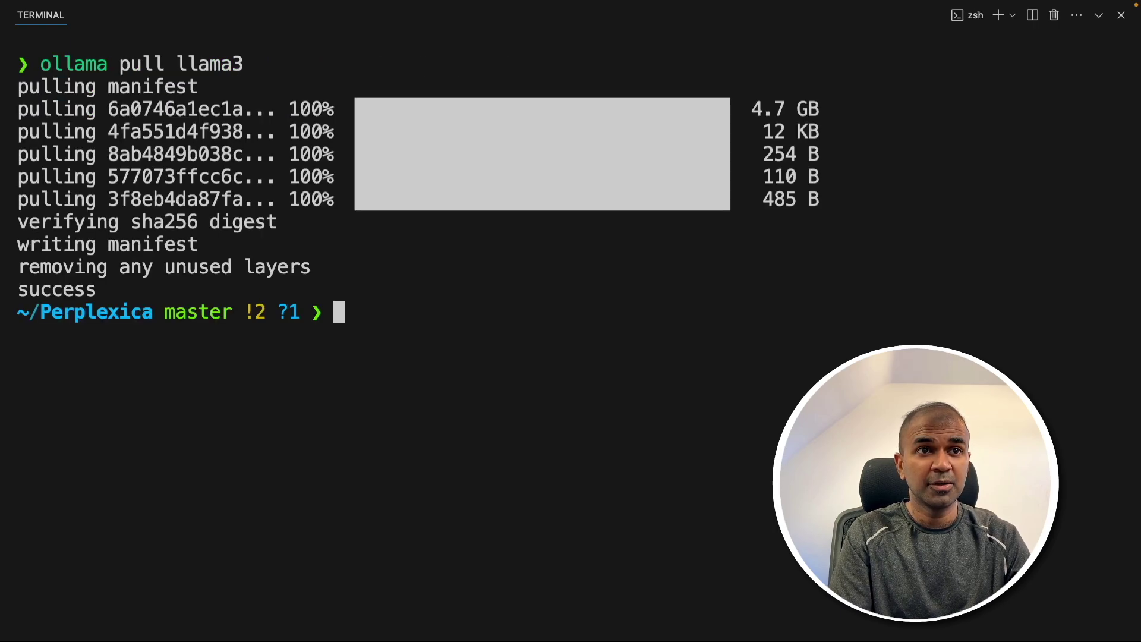
{"action": "type", "text": "clear"}
{"action": "key", "text": "Return"}
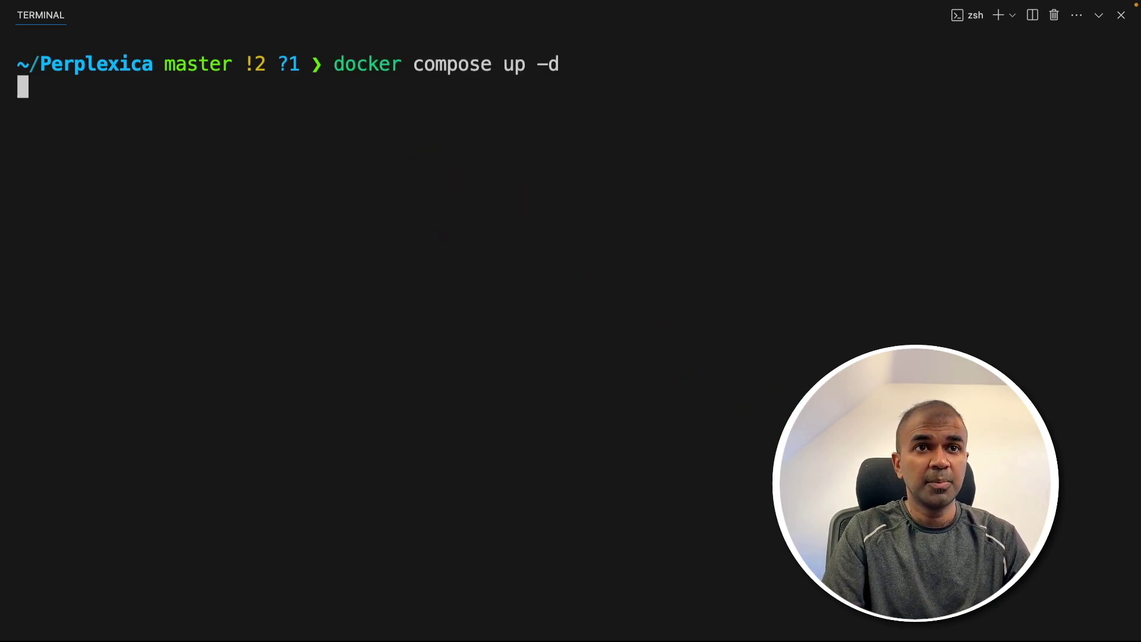
{"action": "left_click", "coordinate": [380, 77]}
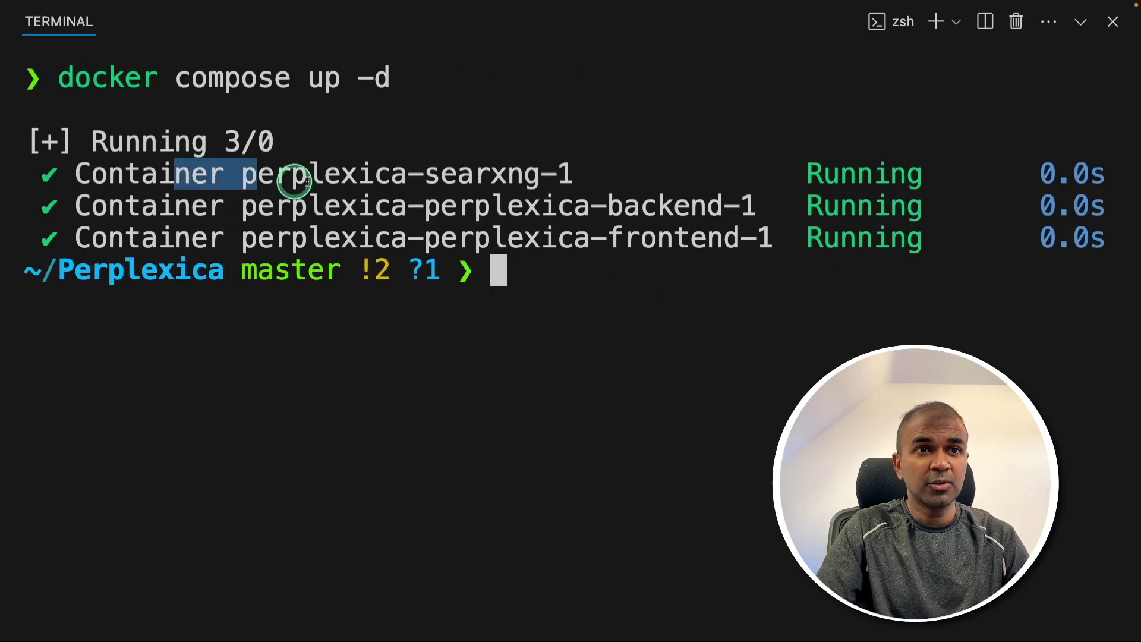
- Highlight the three Running containers in the docker compose output
{"action": "left_click_drag", "start_coordinate": [308, 182], "coordinate": [897, 240]}
{"action": "left_click", "coordinate": [863, 251]}
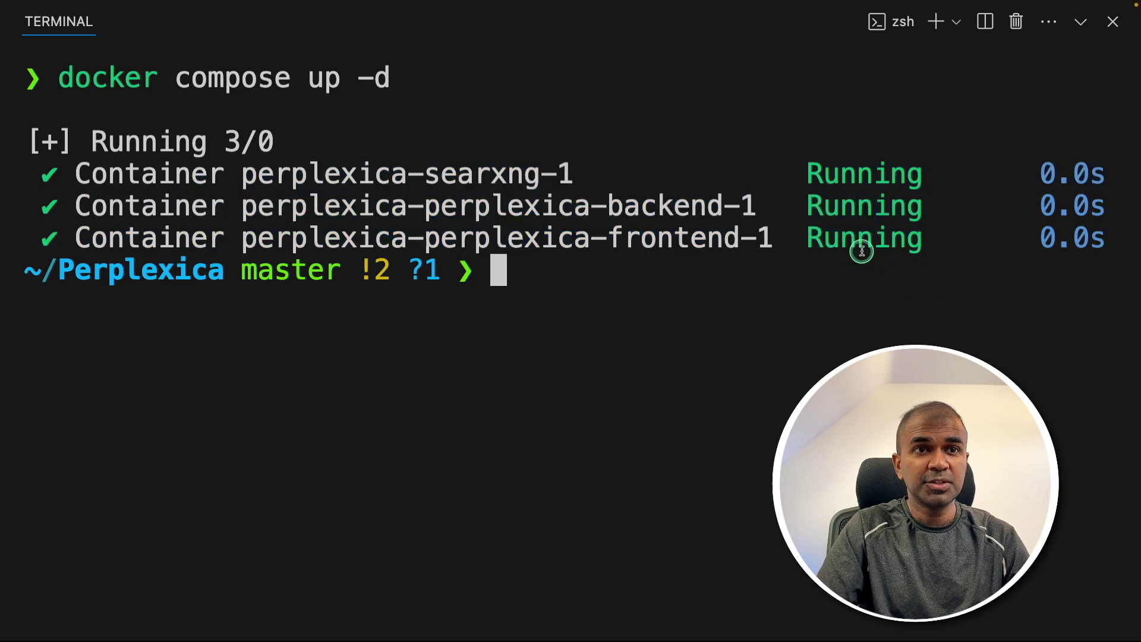
{"action": "left_click_drag", "start_coordinate": [389, 186], "coordinate": [927, 258]}
{"action": "left_click", "coordinate": [826, 352]}
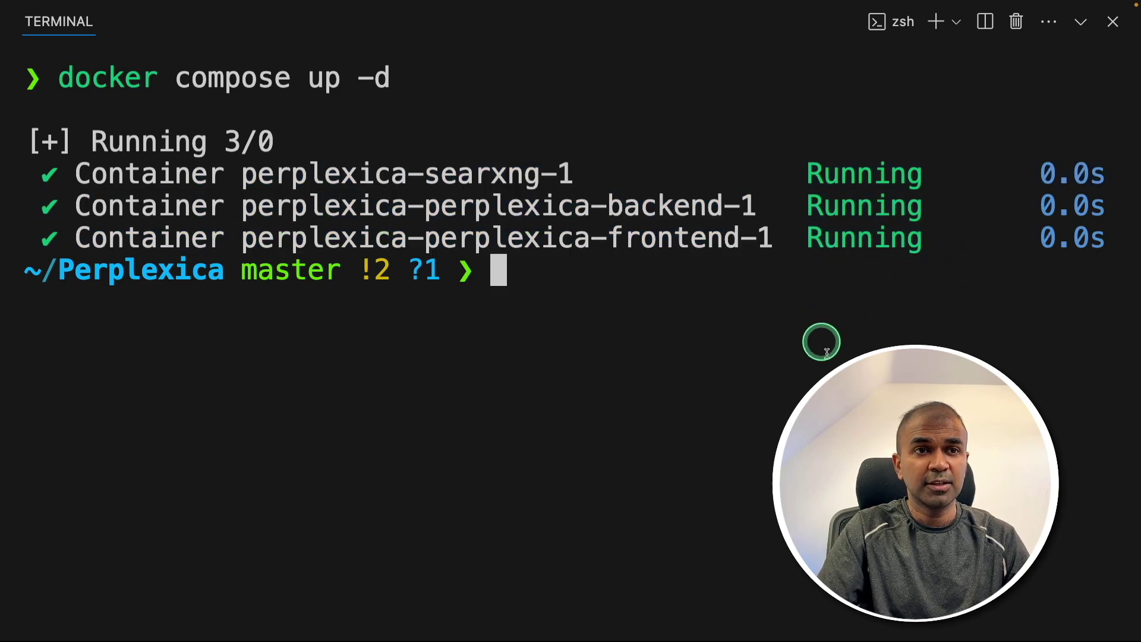
- Clear the terminal and list the containers with docker ps
{"action": "type", "text": "clear"}
{"action": "key", "text": "Return"}
{"action": "type", "text": "docker ps"}
{"action": "key", "text": "Return"}
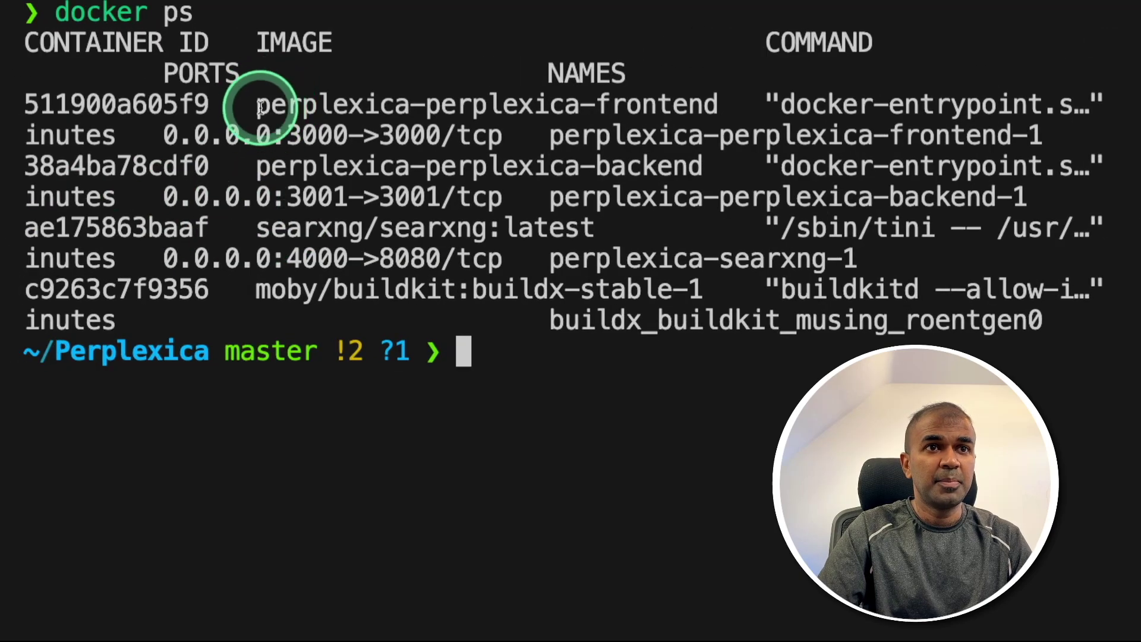
- Highlight the frontend, backend and searxng images and the frontend's 3000 port mapping
{"action": "left_click_drag", "start_coordinate": [255, 104], "coordinate": [620, 107]}
{"action": "left_click_drag", "start_coordinate": [703, 167], "coordinate": [271, 167]}
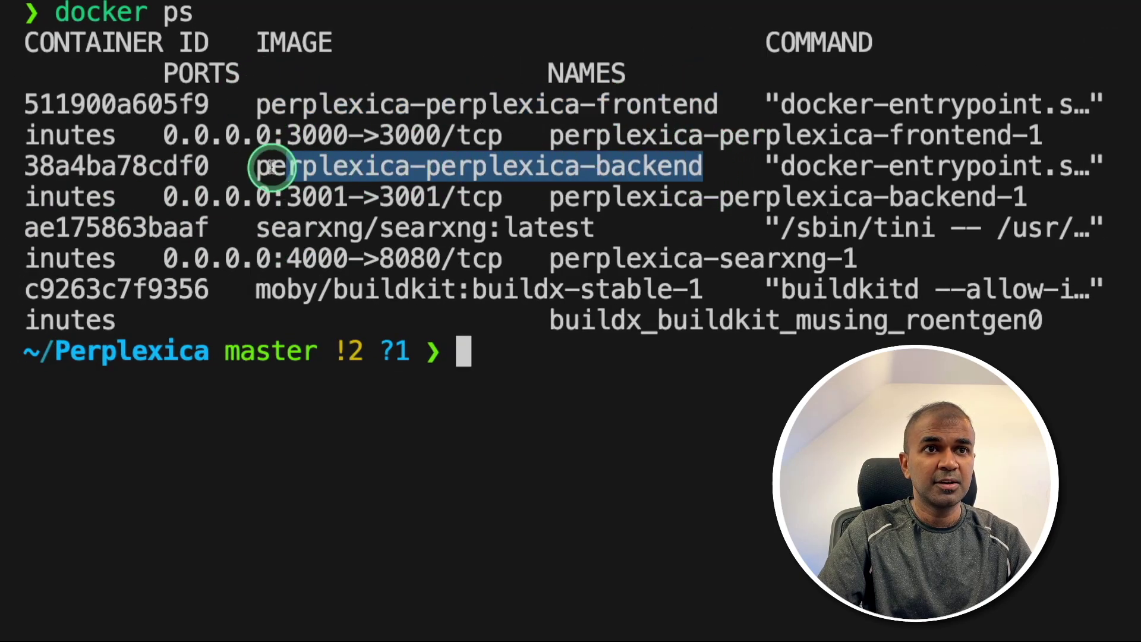
{"action": "left_click_drag", "start_coordinate": [240, 232], "coordinate": [307, 235]}
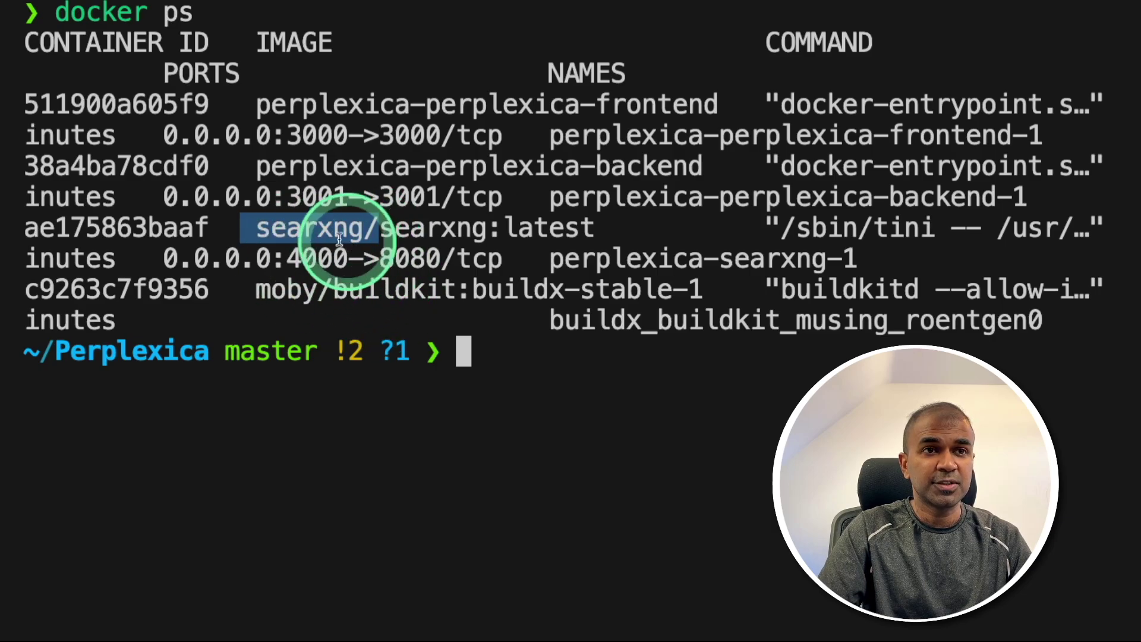
{"action": "left_click_drag", "start_coordinate": [166, 136], "coordinate": [199, 140]}
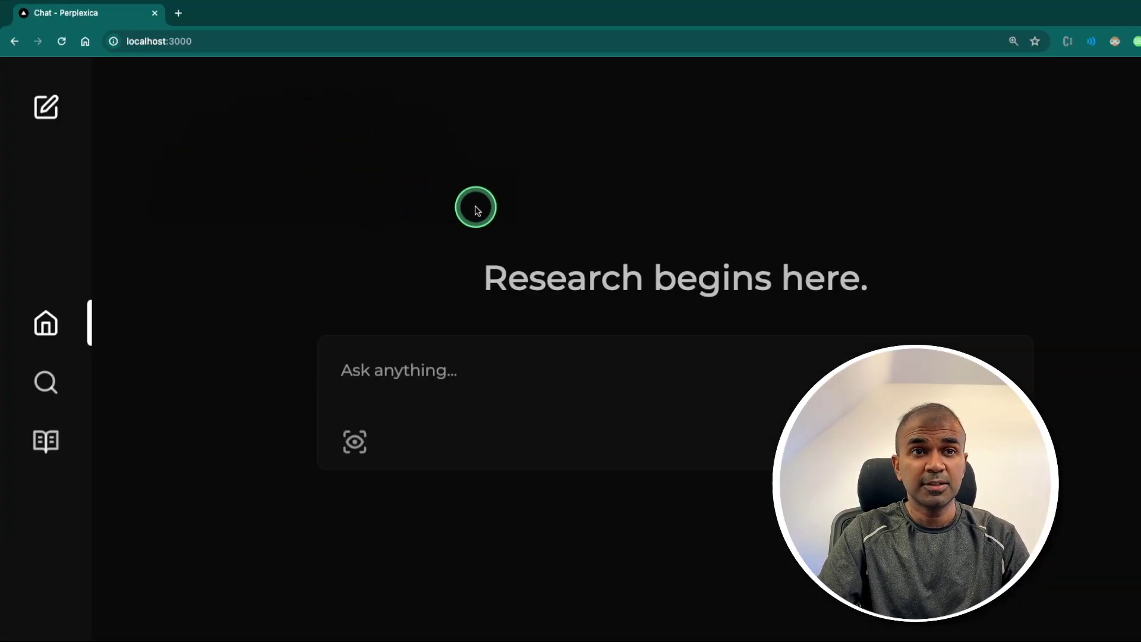
{"action": "left_click", "coordinate": [41, 601]}
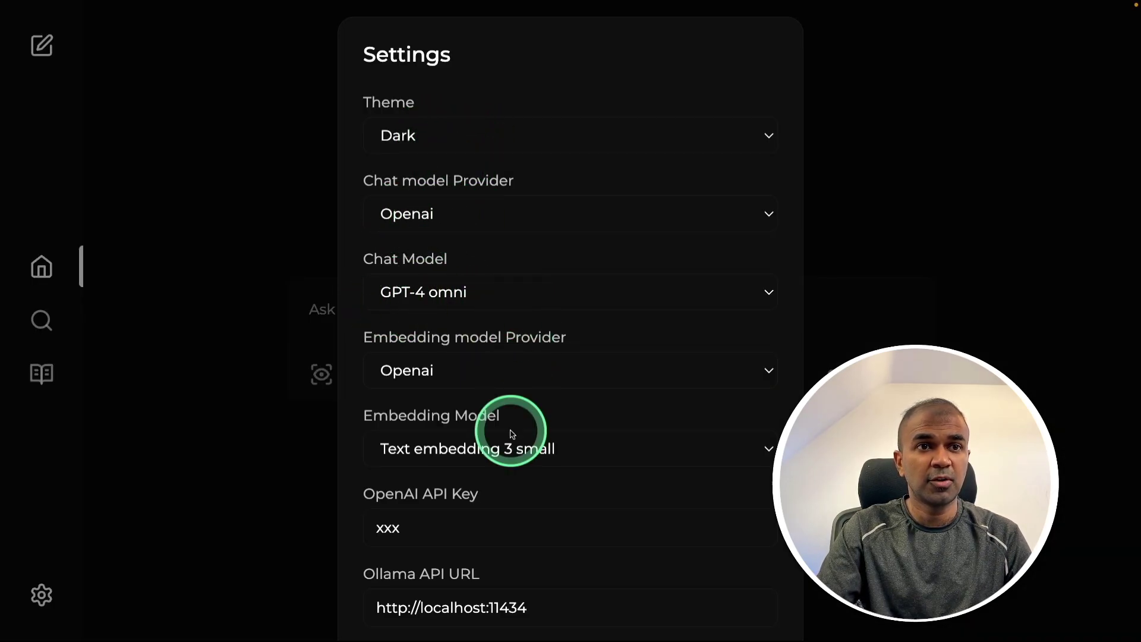
{"action": "left_click", "coordinate": [375, 384]}
{"action": "scroll", "coordinate": [507, 454], "scroll_direction": "down", "scroll_amount": 2}
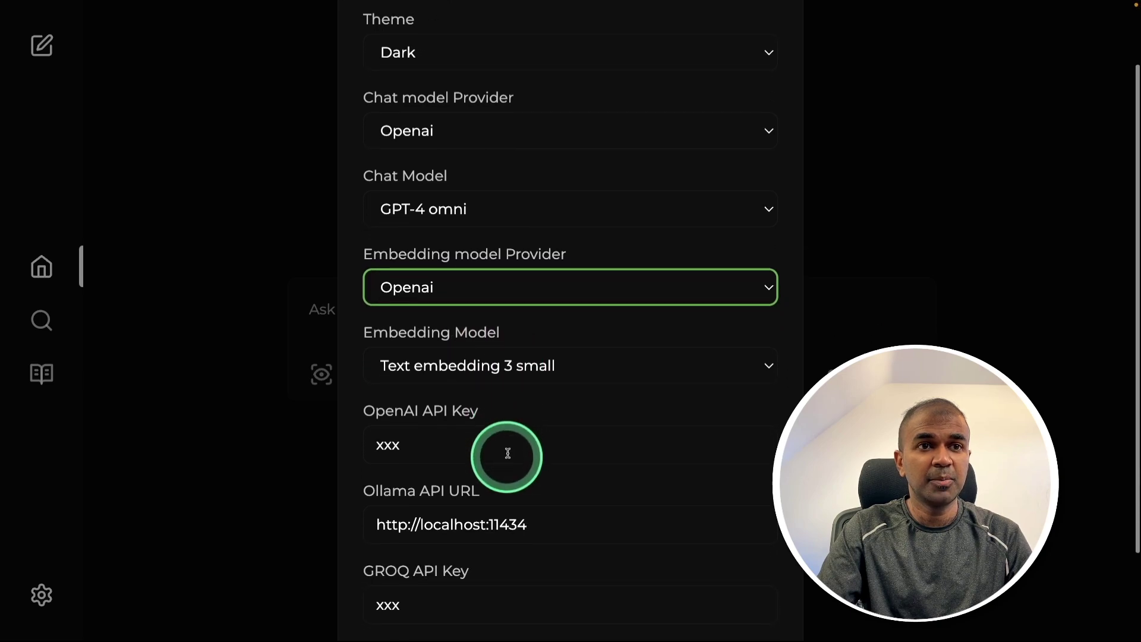
{"action": "scroll", "coordinate": [511, 440], "scroll_direction": "down", "scroll_amount": 2}
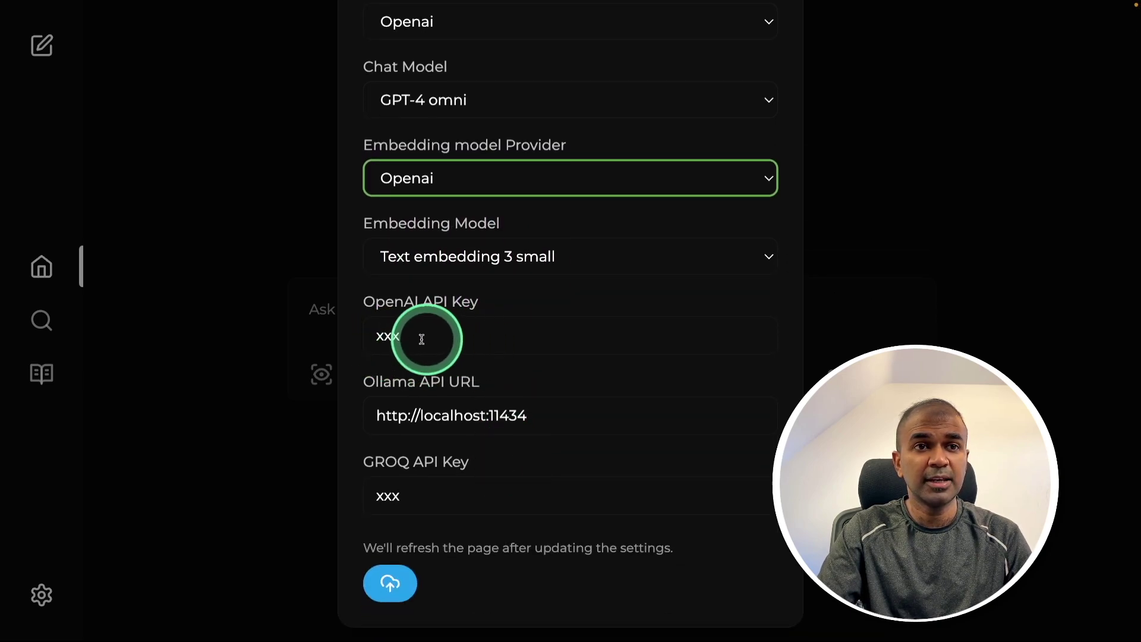
{"action": "left_click", "coordinate": [389, 584]}
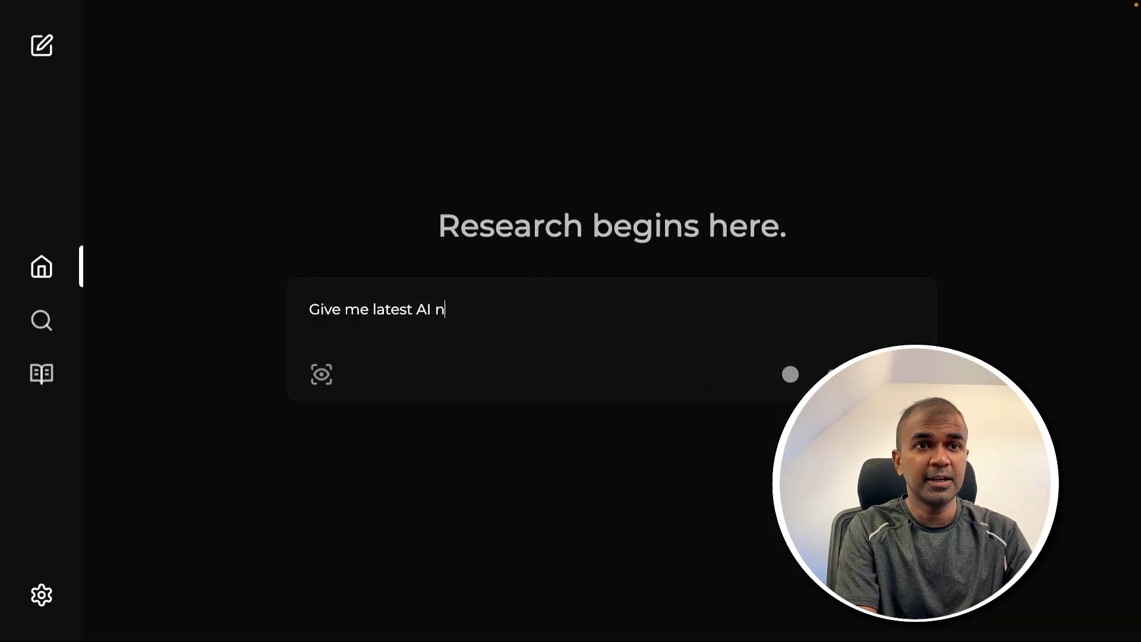
- Submit 'Give me latest AI news' and scroll through the sourced answer and related questions
{"action": "key", "text": "Return"}
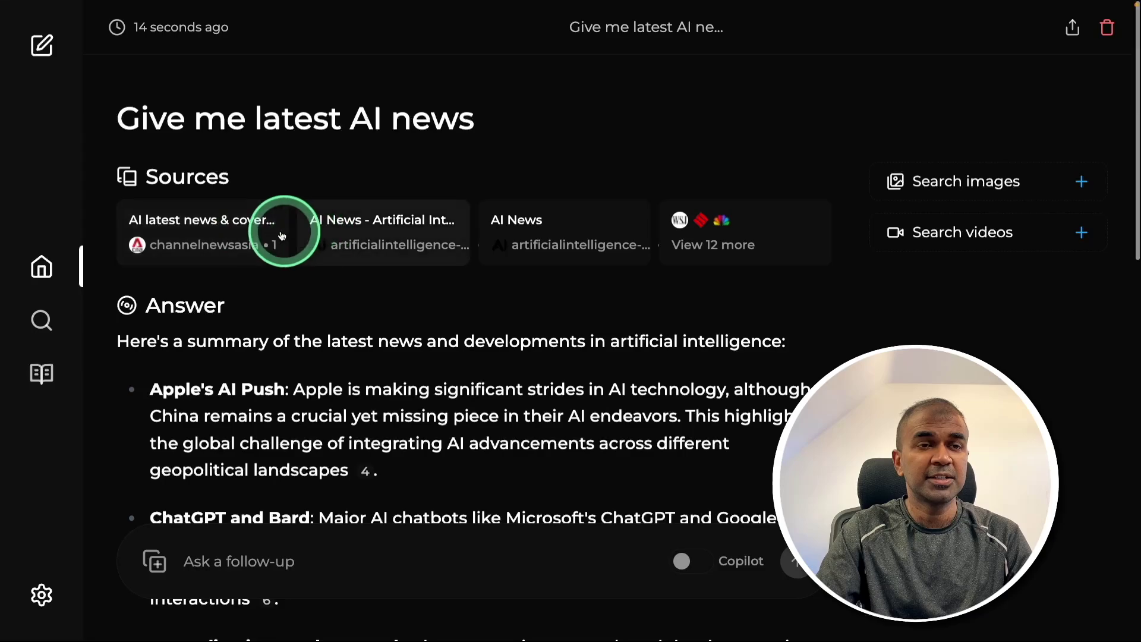
{"action": "scroll", "coordinate": [580, 298], "scroll_direction": "down", "scroll_amount": 4}
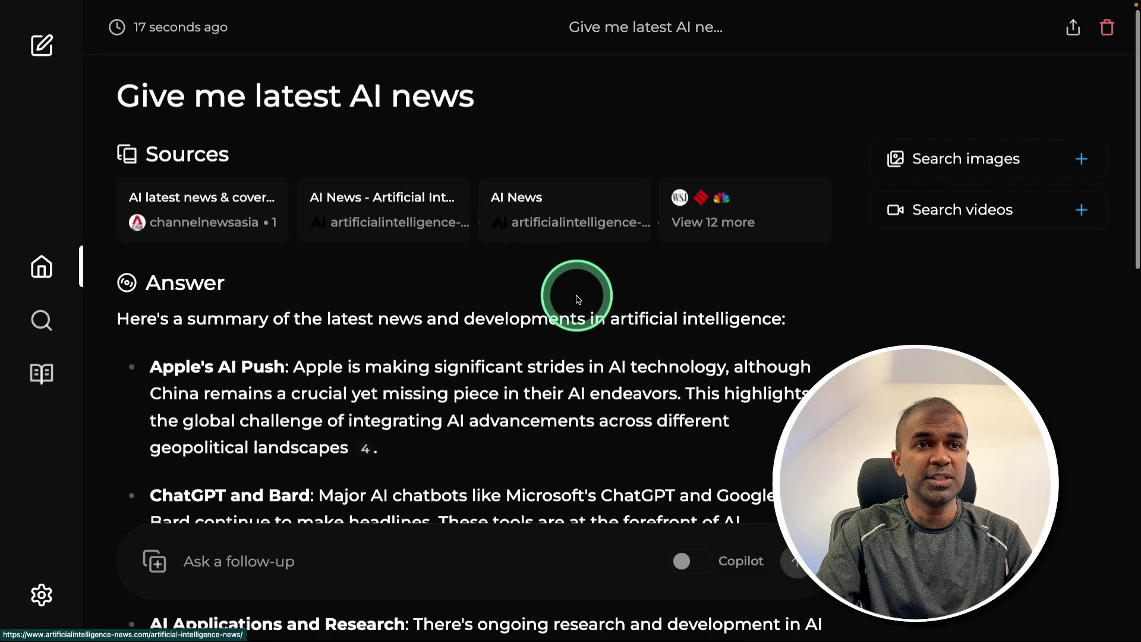
{"action": "scroll", "coordinate": [301, 331], "scroll_direction": "down", "scroll_amount": 8}
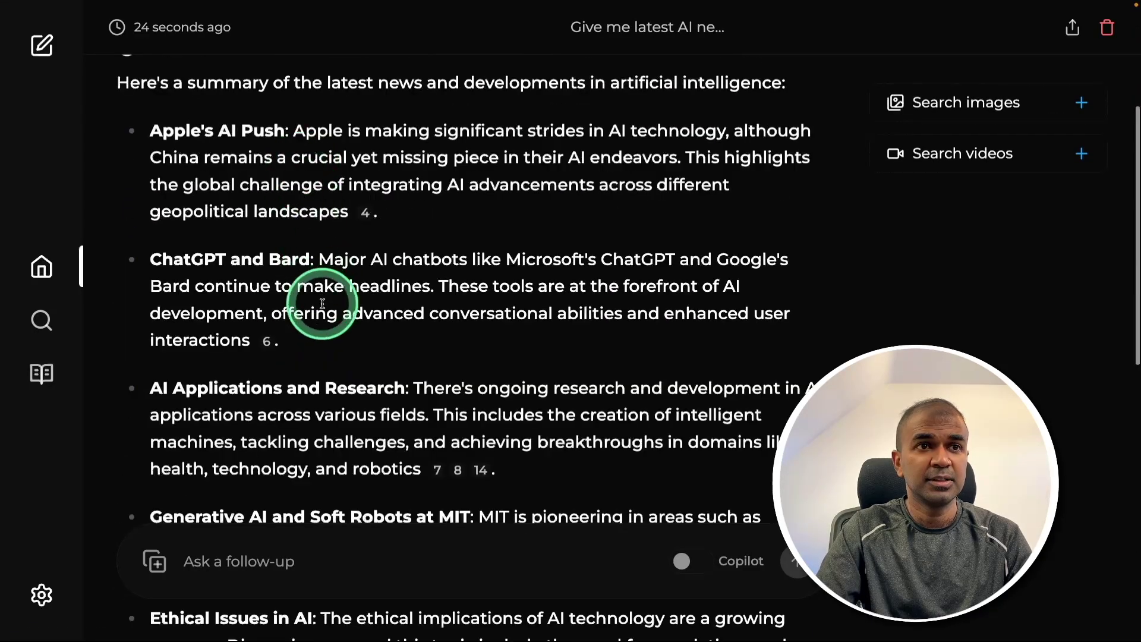
{"action": "scroll", "coordinate": [351, 305], "scroll_direction": "down", "scroll_amount": 3}
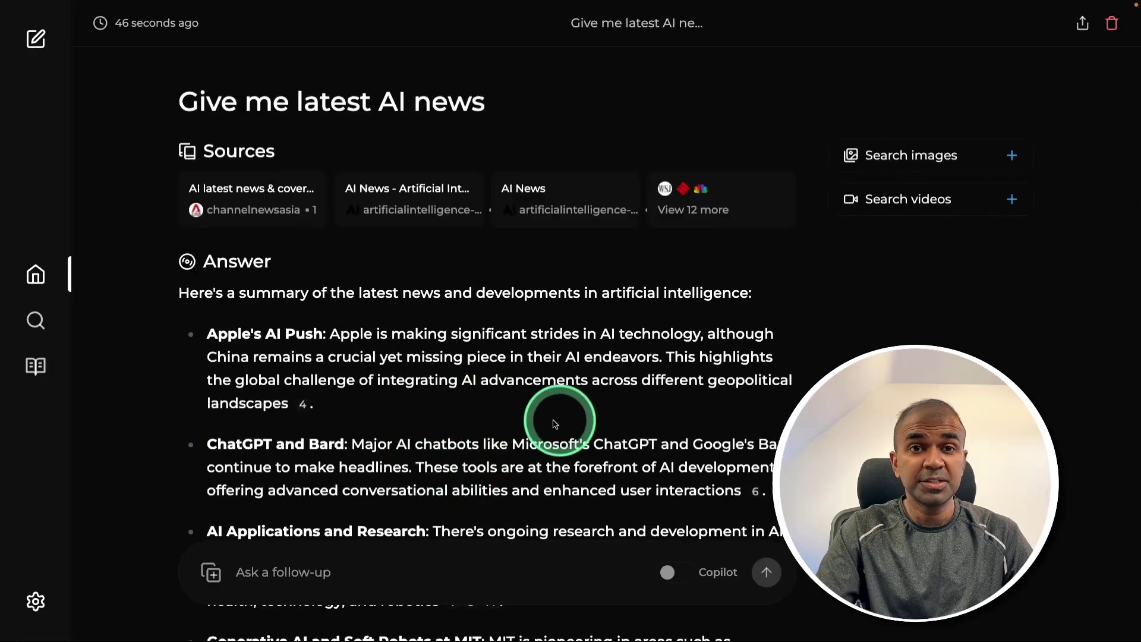
- In Settings, set the chat model provider to Groq with the LLaMA3 70b model
{"action": "left_click", "coordinate": [34, 595]}
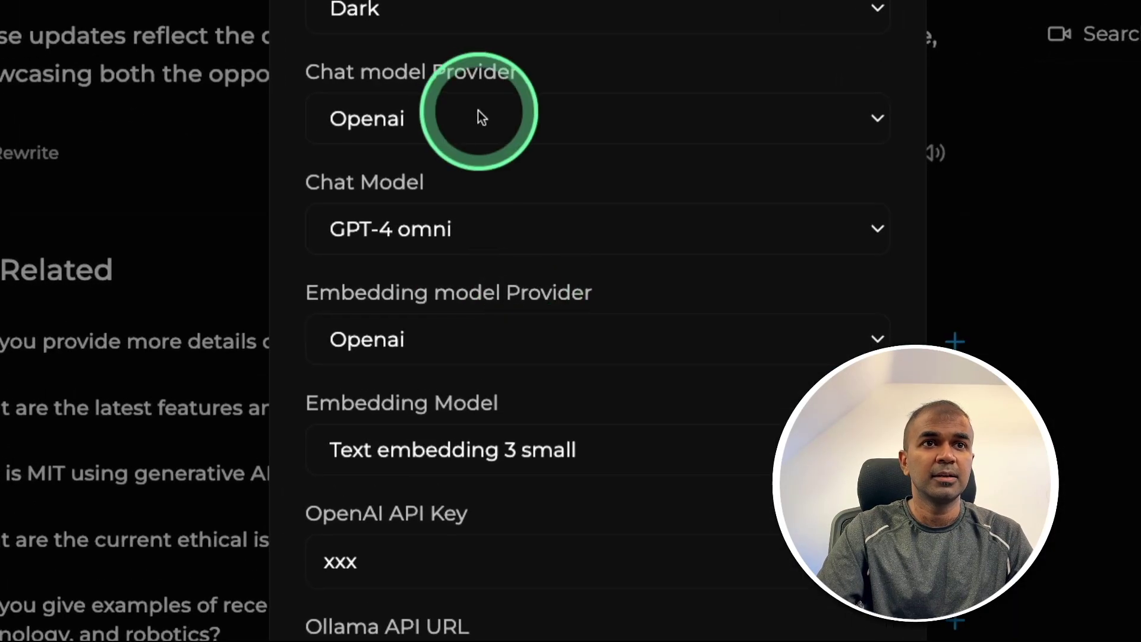
{"action": "left_click", "coordinate": [466, 107]}
{"action": "left_click", "coordinate": [437, 153]}
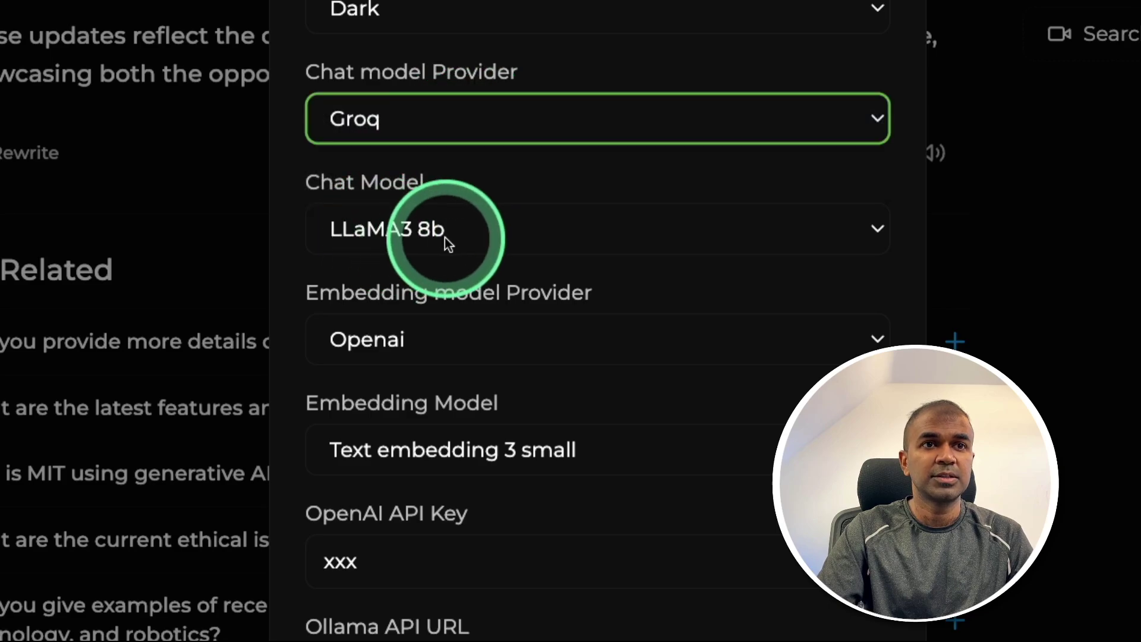
{"action": "left_click", "coordinate": [445, 236]}
{"action": "left_click", "coordinate": [443, 262]}
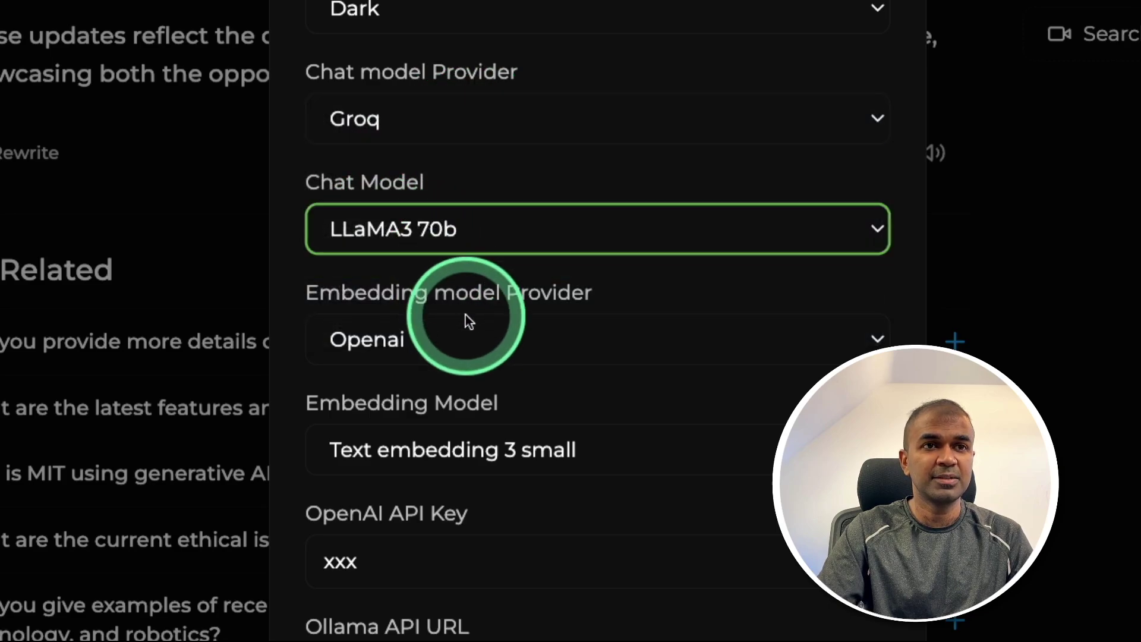
- Try Local BGE Small embeddings, then switch the embedding provider back to Openai
{"action": "left_click", "coordinate": [497, 359]}
{"action": "scroll", "coordinate": [438, 280], "scroll_direction": "down", "scroll_amount": 2}
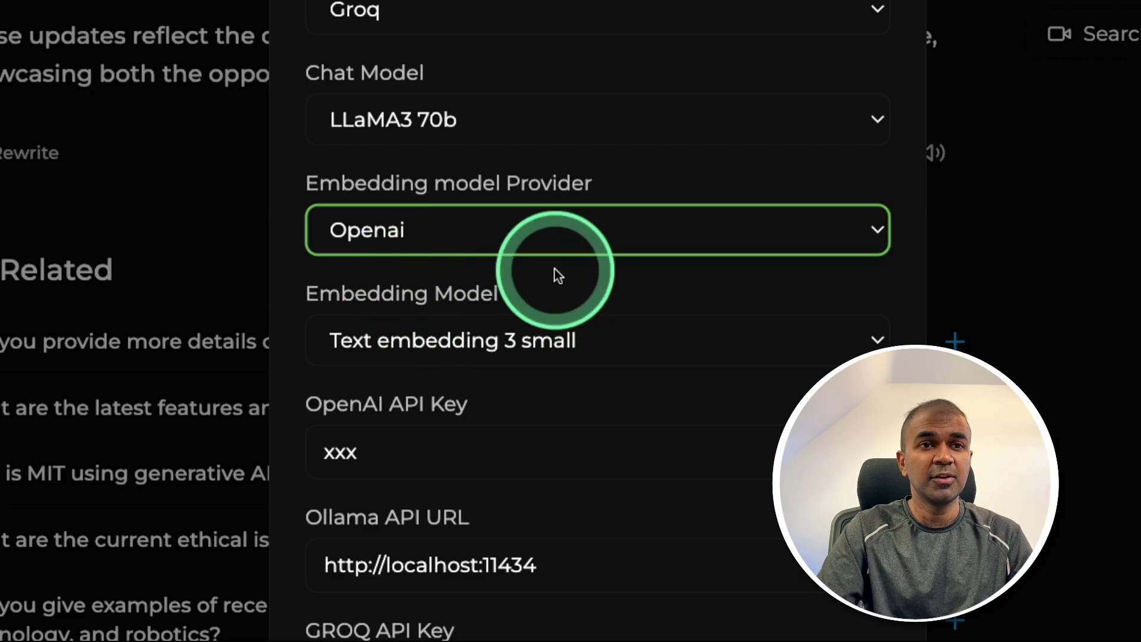
{"action": "left_click", "coordinate": [431, 246]}
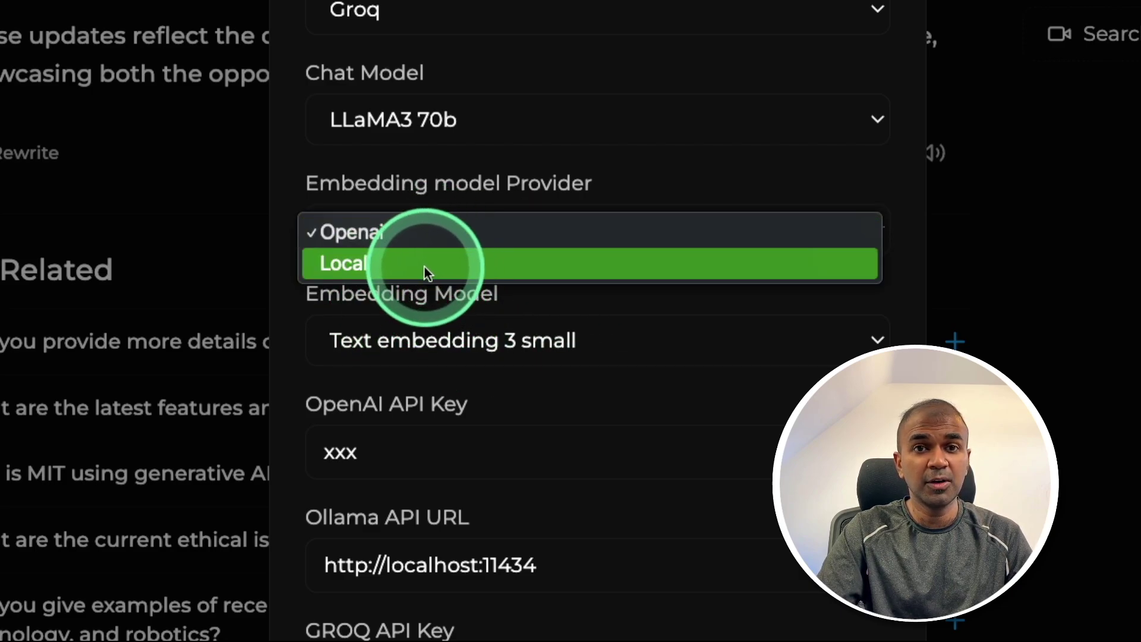
{"action": "left_click", "coordinate": [425, 267]}
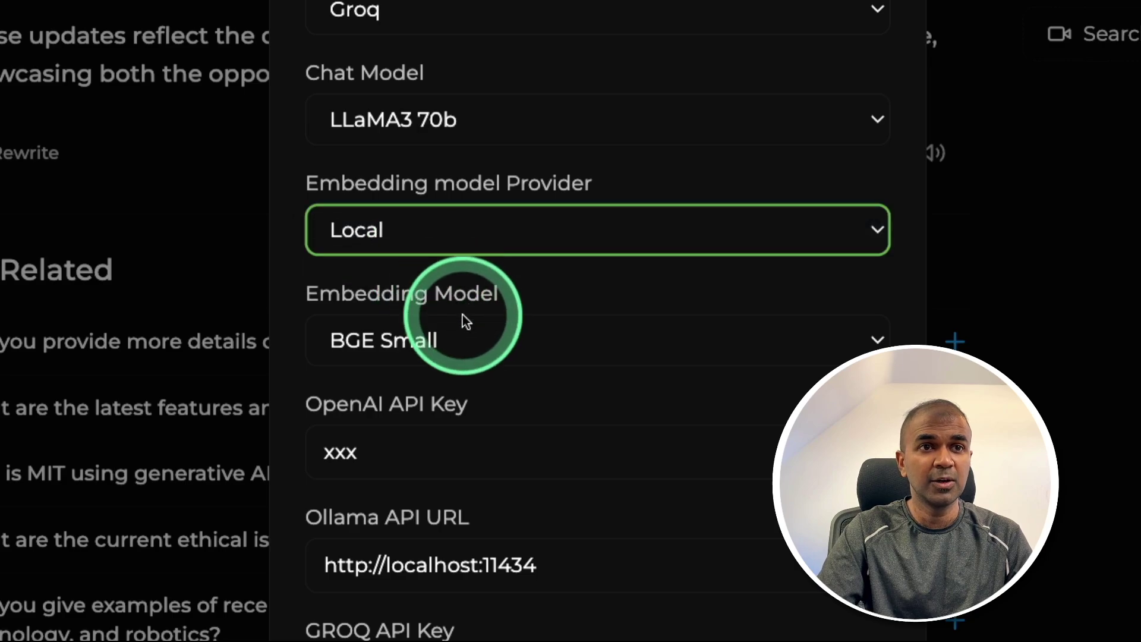
{"action": "left_click", "coordinate": [461, 323]}
{"action": "left_click", "coordinate": [458, 241]}
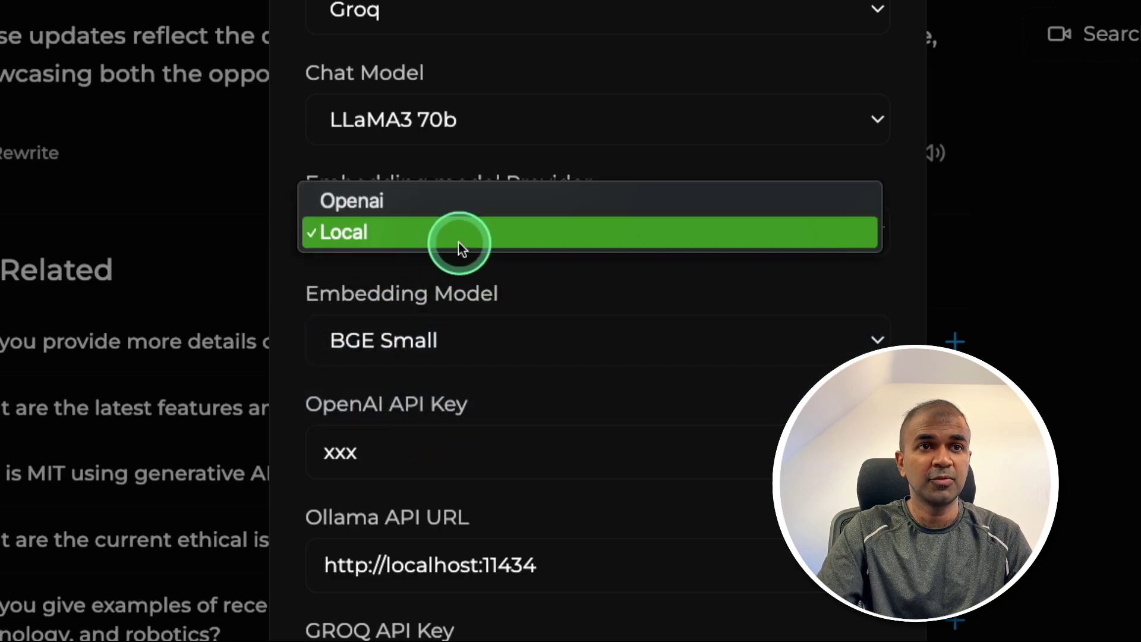
{"action": "left_click", "coordinate": [434, 231]}
{"action": "left_click", "coordinate": [432, 247]}
{"action": "left_click", "coordinate": [607, 334]}
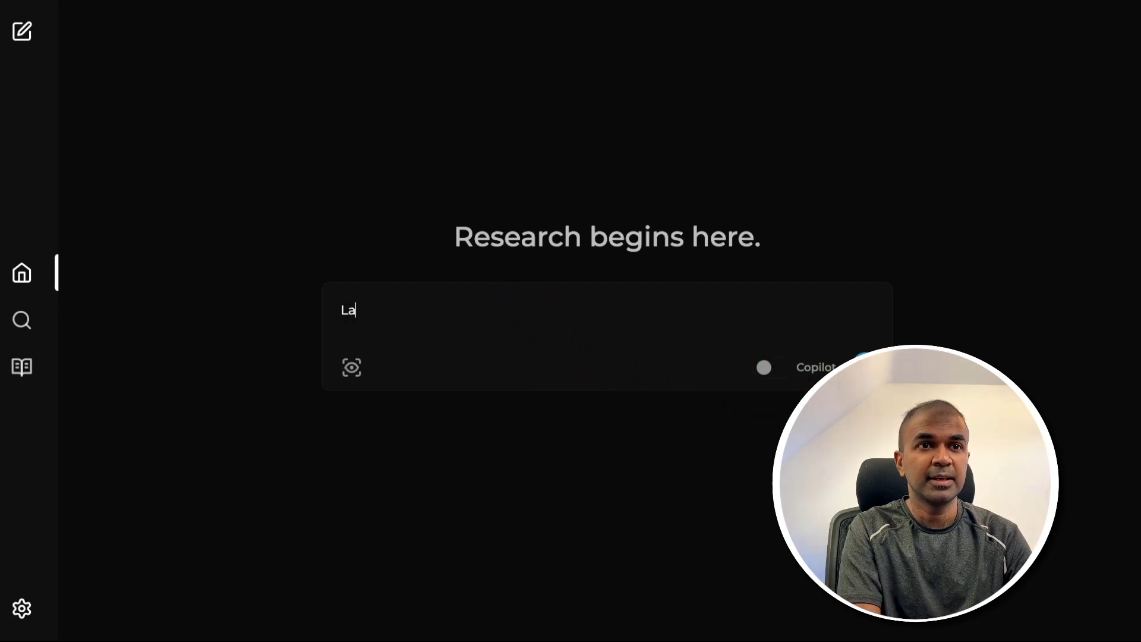
- Ask 'Latest News about Groq' and review the opening of the sourced answer
{"action": "type", "text": "Latest News about"}
{"action": "type", "text": "Groq"}
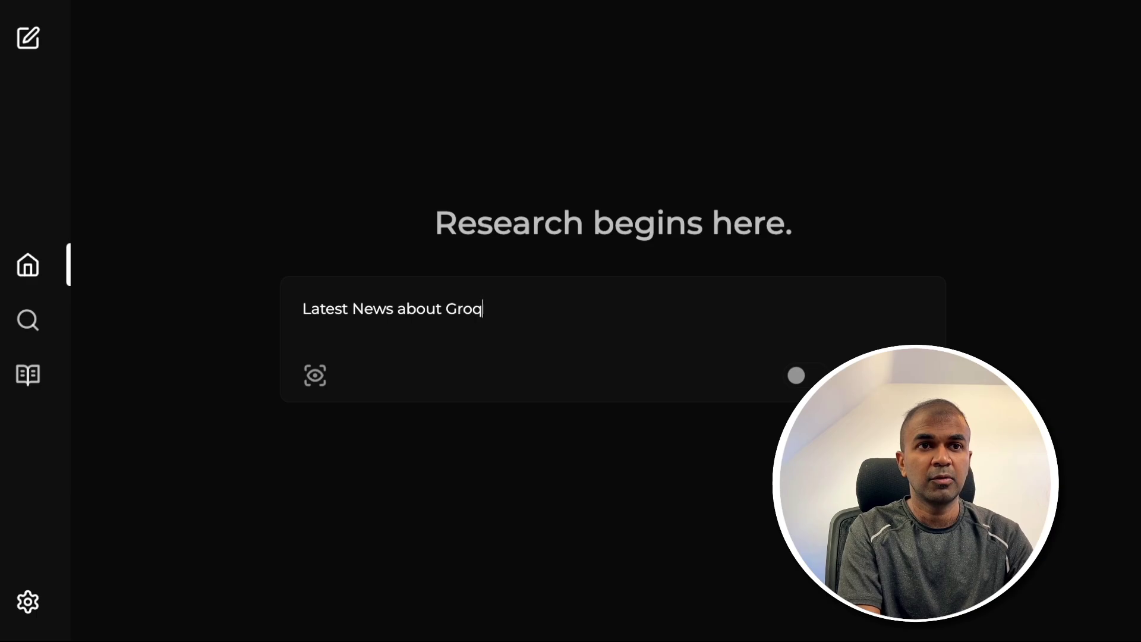
{"action": "key", "text": "Return"}
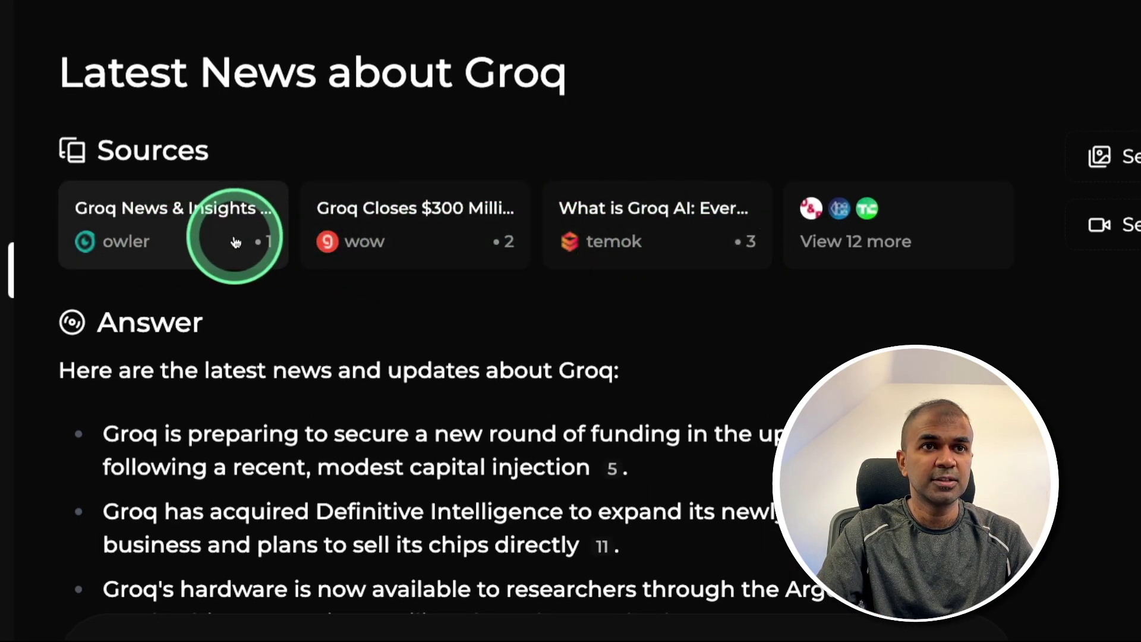
{"action": "scroll", "coordinate": [474, 311], "scroll_direction": "down", "scroll_amount": 6}
{"action": "scroll", "coordinate": [286, 225], "scroll_direction": "up", "scroll_amount": 2}
{"action": "left_click_drag", "start_coordinate": [77, 125], "coordinate": [504, 535]}
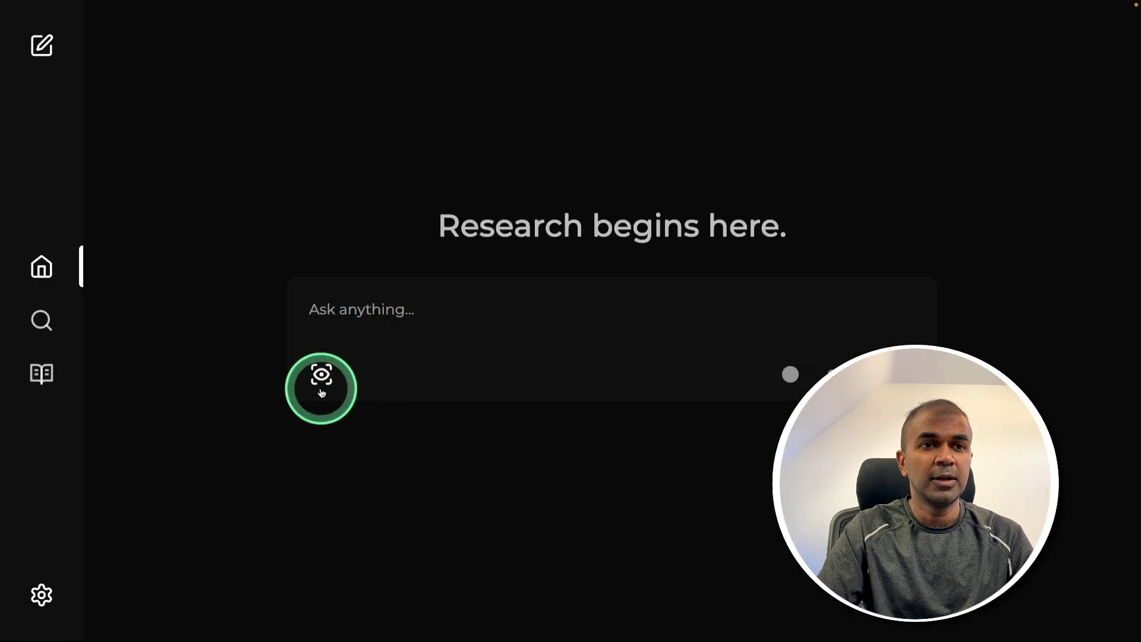
- Switch the search focus to Academic and submit 'Use of LLM in Healthcare'
{"action": "left_click", "coordinate": [321, 374]}
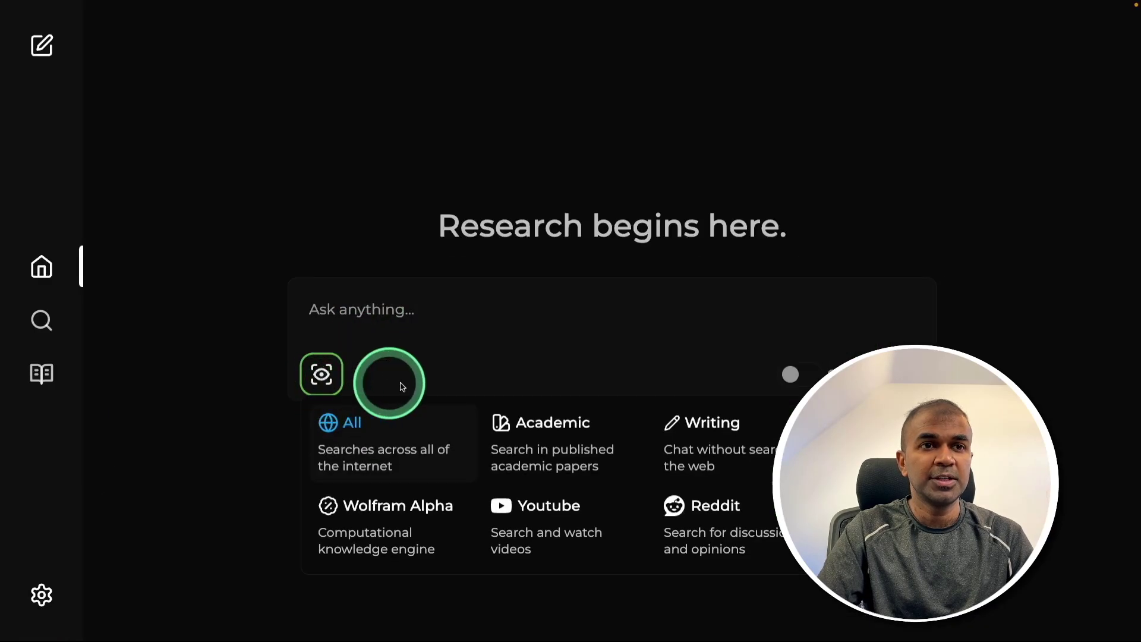
{"action": "left_click", "coordinate": [549, 450]}
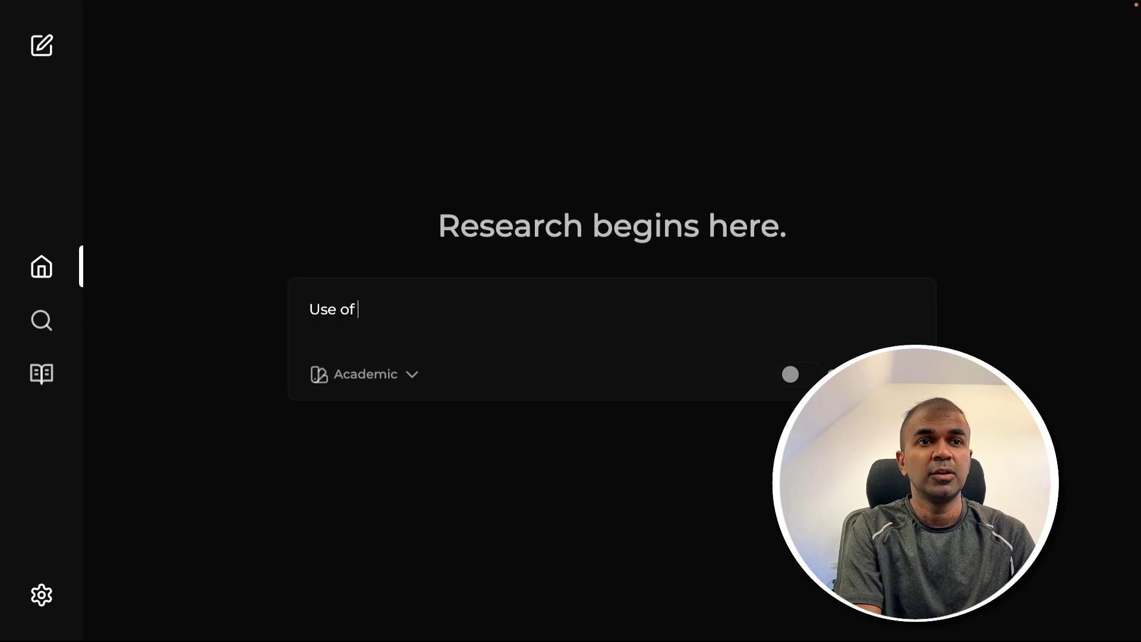
{"action": "key", "text": "Return"}
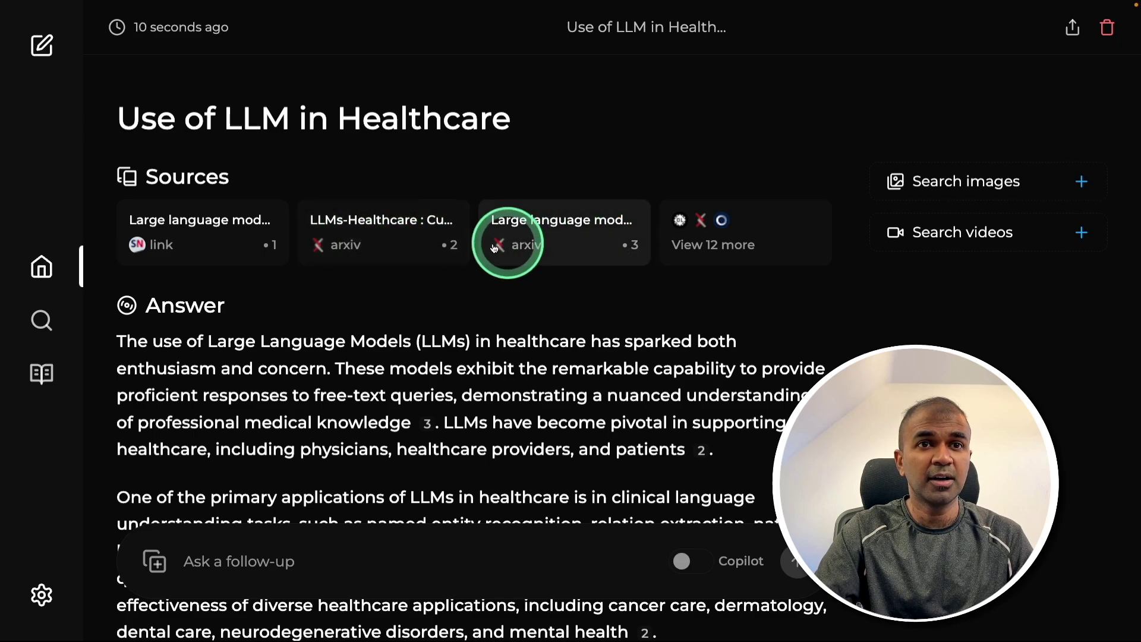
- Browse the full list of arXiv sources, then scroll down to the related questions
{"action": "left_click", "coordinate": [712, 247]}
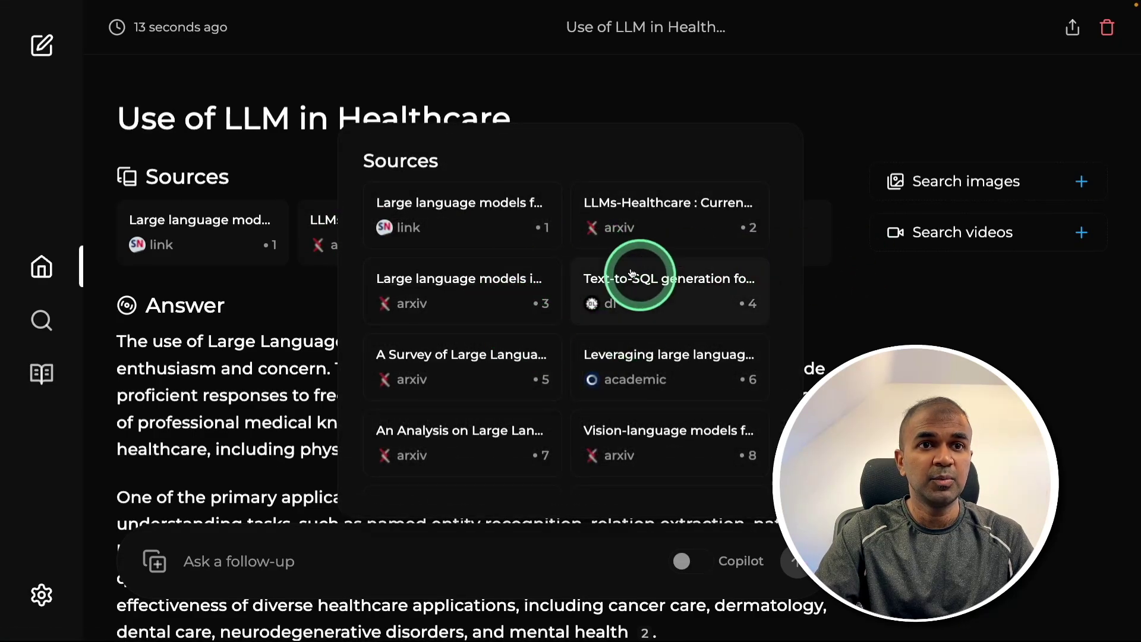
{"action": "scroll", "coordinate": [501, 352], "scroll_direction": "down", "scroll_amount": 1}
{"action": "scroll", "coordinate": [501, 351], "scroll_direction": "down", "scroll_amount": 5}
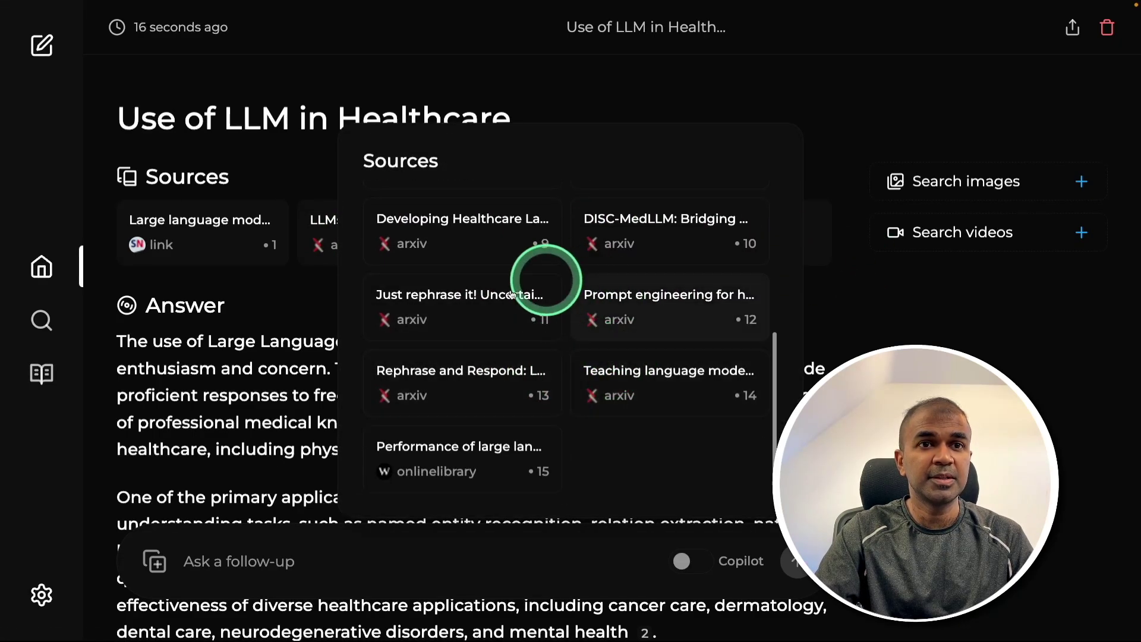
{"action": "left_click", "coordinate": [244, 374]}
{"action": "scroll", "coordinate": [395, 382], "scroll_direction": "down", "scroll_amount": 7}
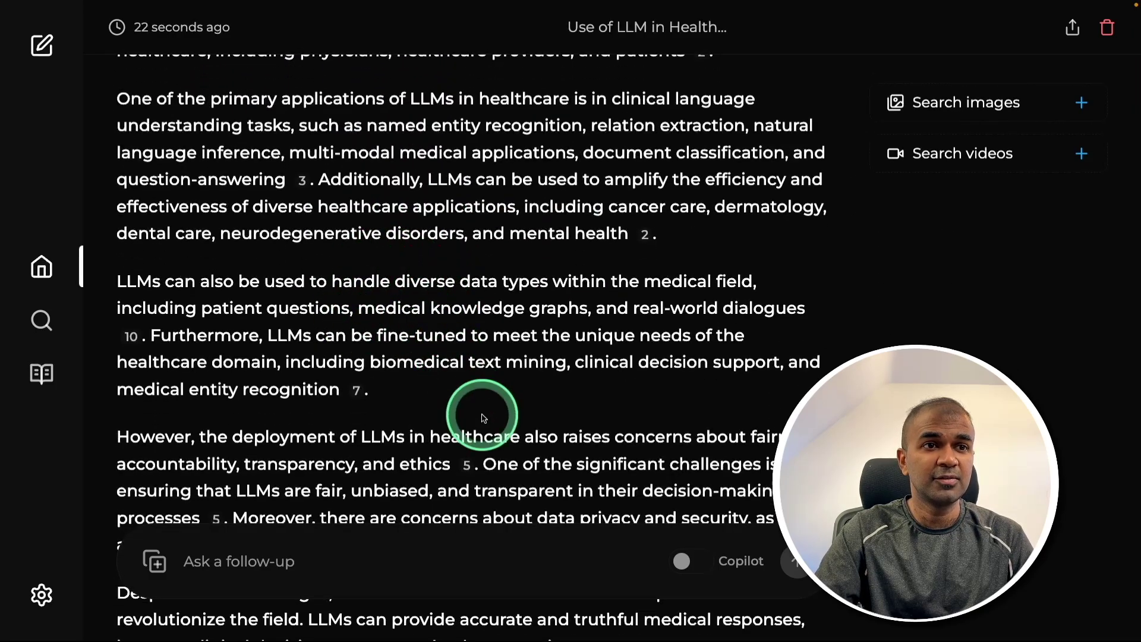
{"action": "scroll", "coordinate": [484, 464], "scroll_direction": "down", "scroll_amount": 3}
{"action": "scroll", "coordinate": [356, 464], "scroll_direction": "up", "scroll_amount": 10}
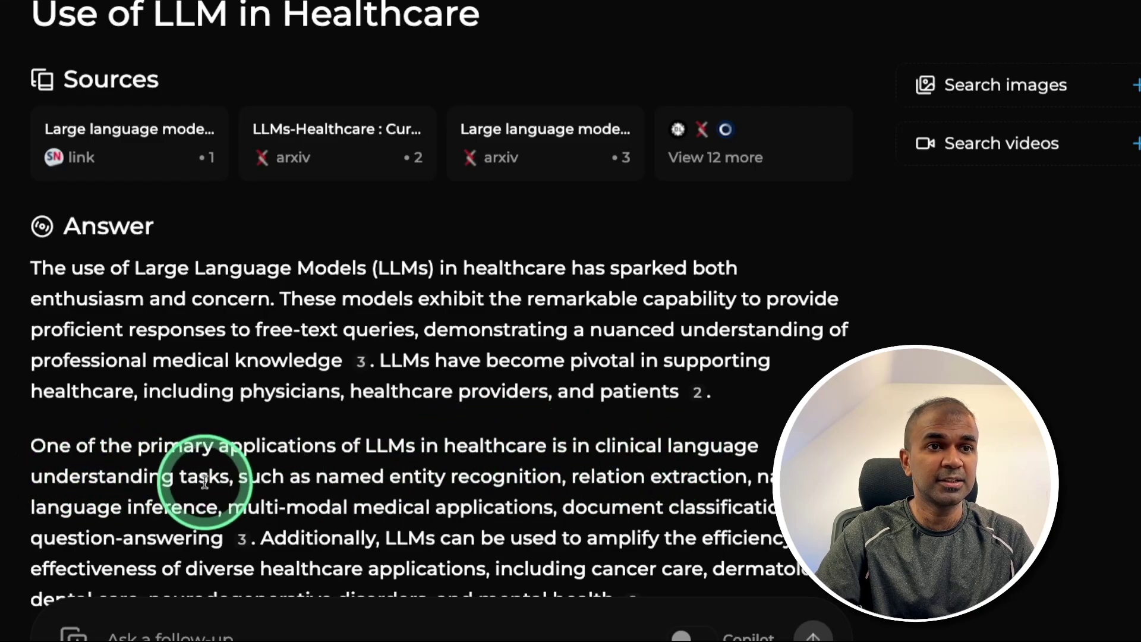
{"action": "scroll", "coordinate": [288, 540], "scroll_direction": "down", "scroll_amount": 5}
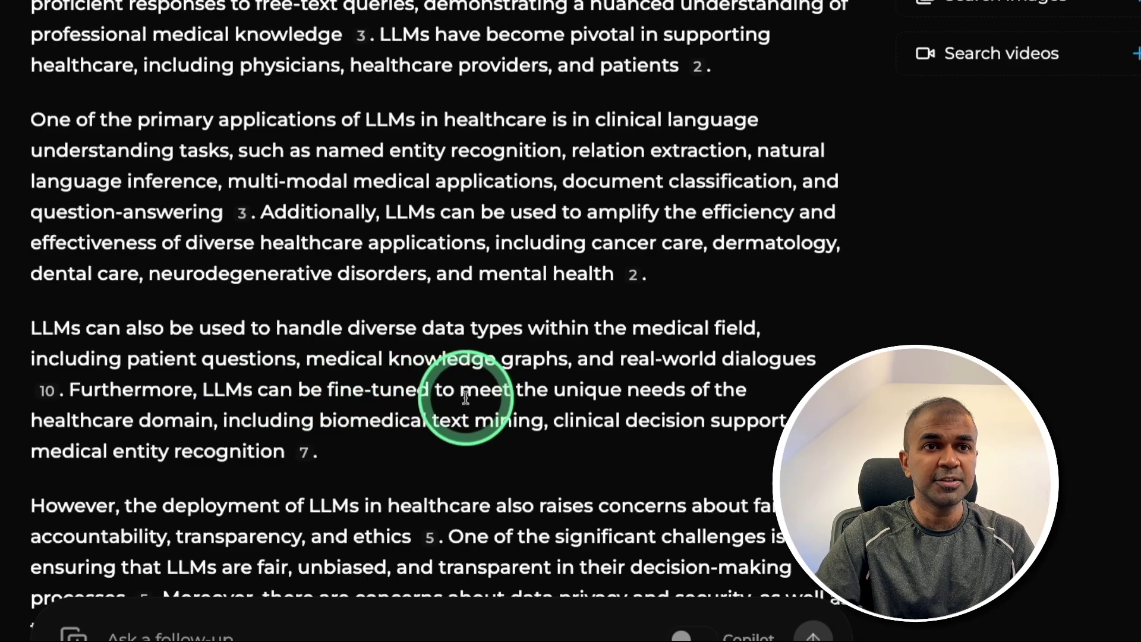
{"action": "scroll", "coordinate": [420, 488], "scroll_direction": "down", "scroll_amount": 1}
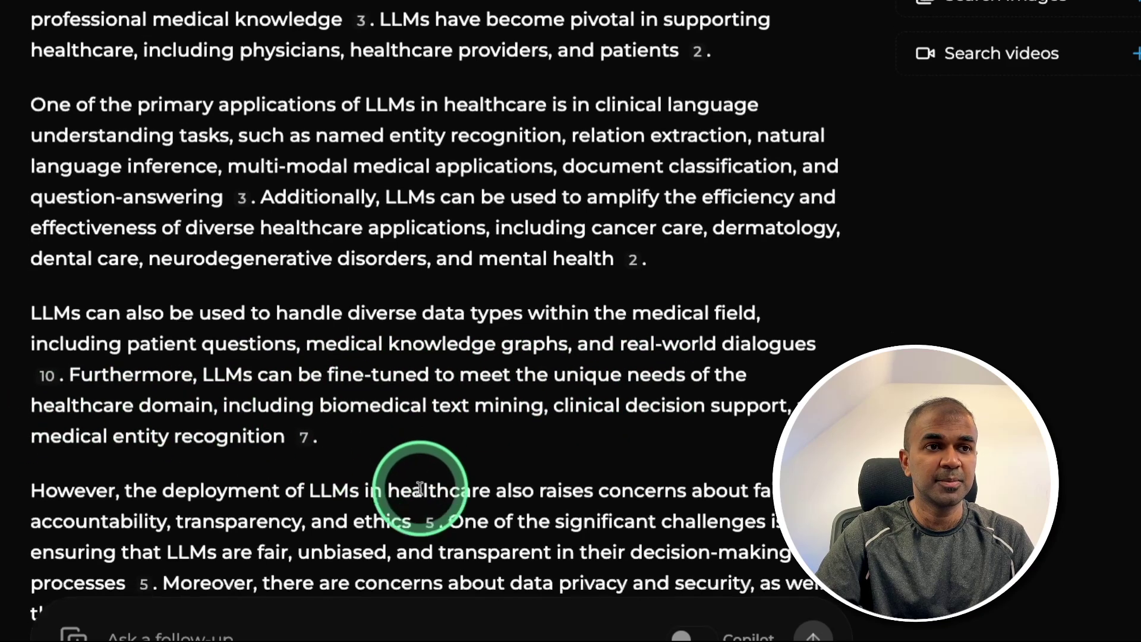
{"action": "scroll", "coordinate": [420, 488], "scroll_direction": "down", "scroll_amount": 4}
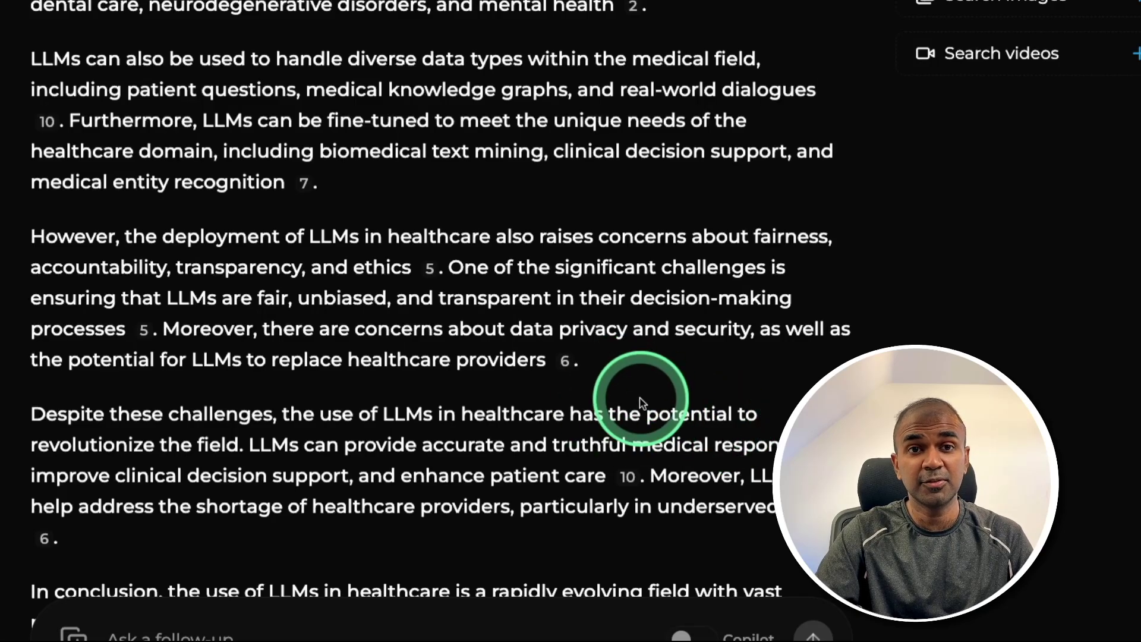
{"action": "scroll", "coordinate": [638, 408], "scroll_direction": "down", "scroll_amount": 5}
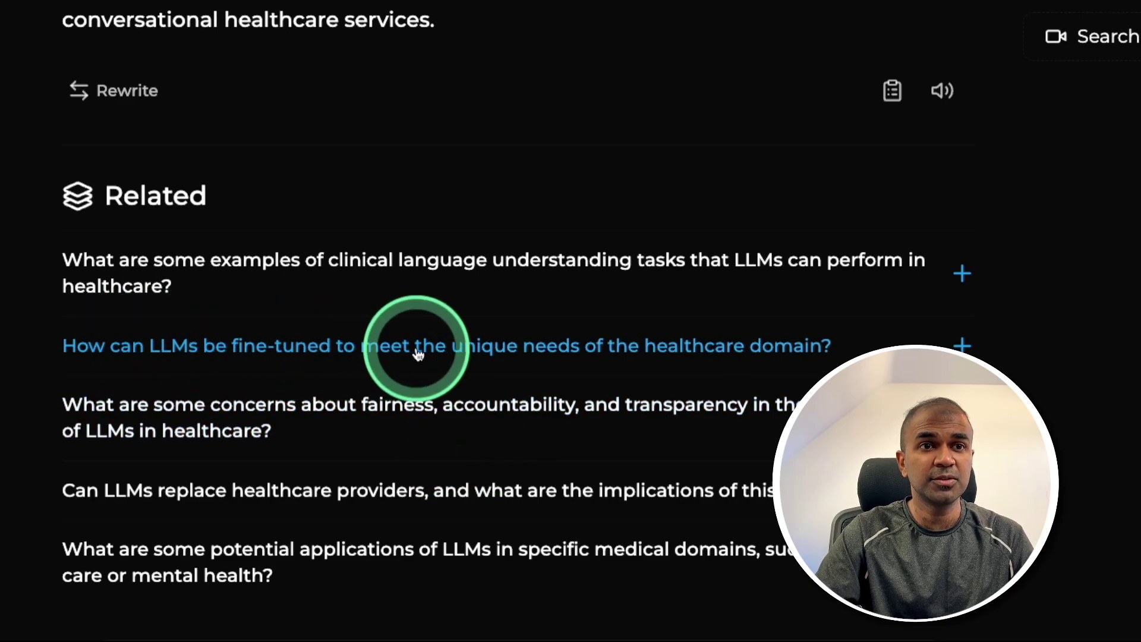
- Ask the related fine-tuning follow-up question and view all its sources
{"action": "left_click", "coordinate": [476, 355]}
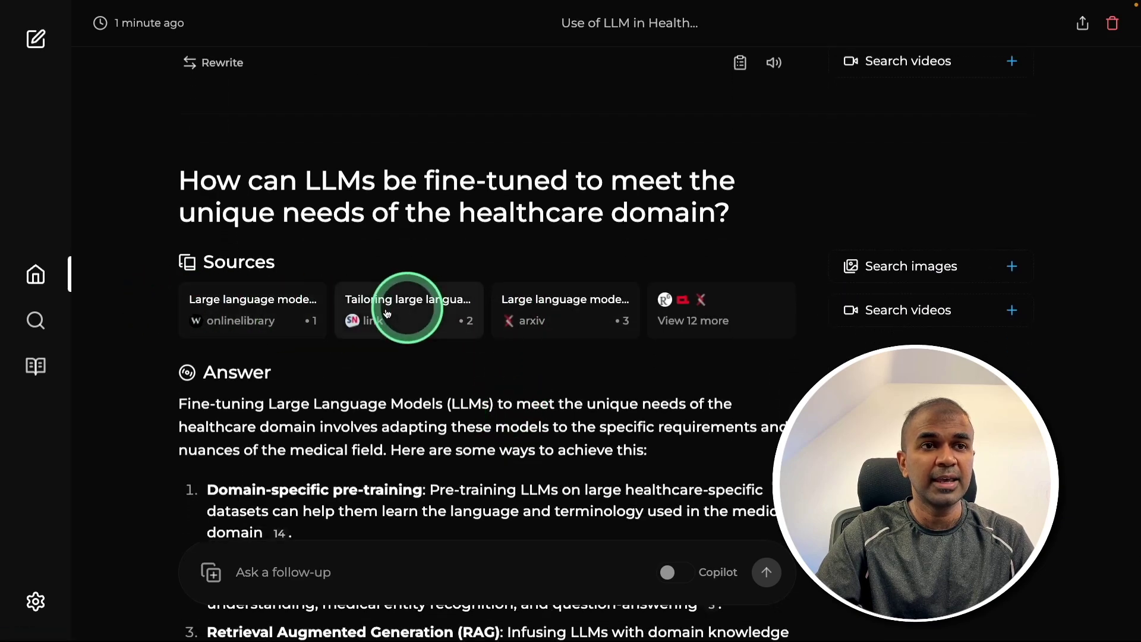
{"action": "left_click", "coordinate": [719, 312]}
{"action": "scroll", "coordinate": [537, 326], "scroll_direction": "down", "scroll_amount": 8}
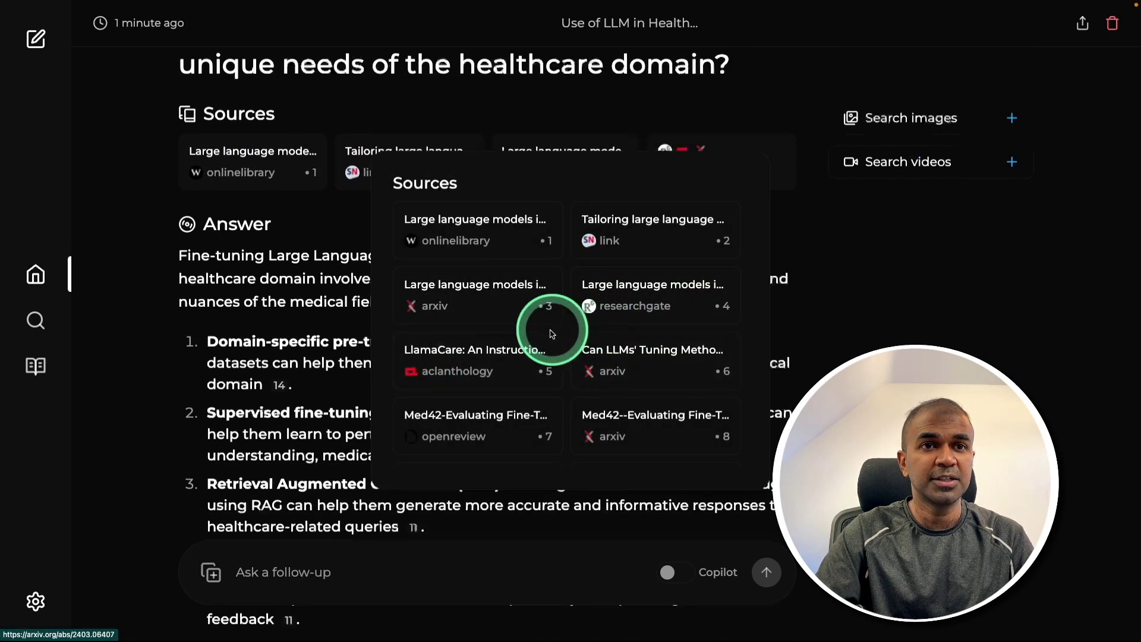
{"action": "scroll", "coordinate": [348, 214], "scroll_direction": "up", "scroll_amount": 2}
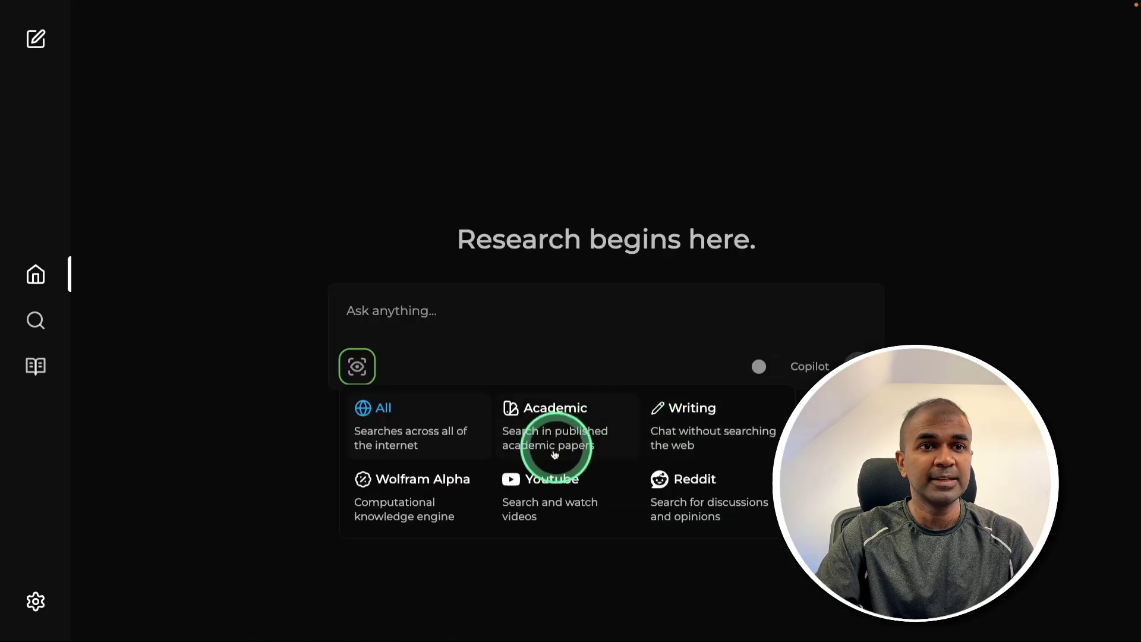
- Search 'Praison AI' with YouTube focus and browse the answer and all its video sources
{"action": "left_click", "coordinate": [557, 509]}
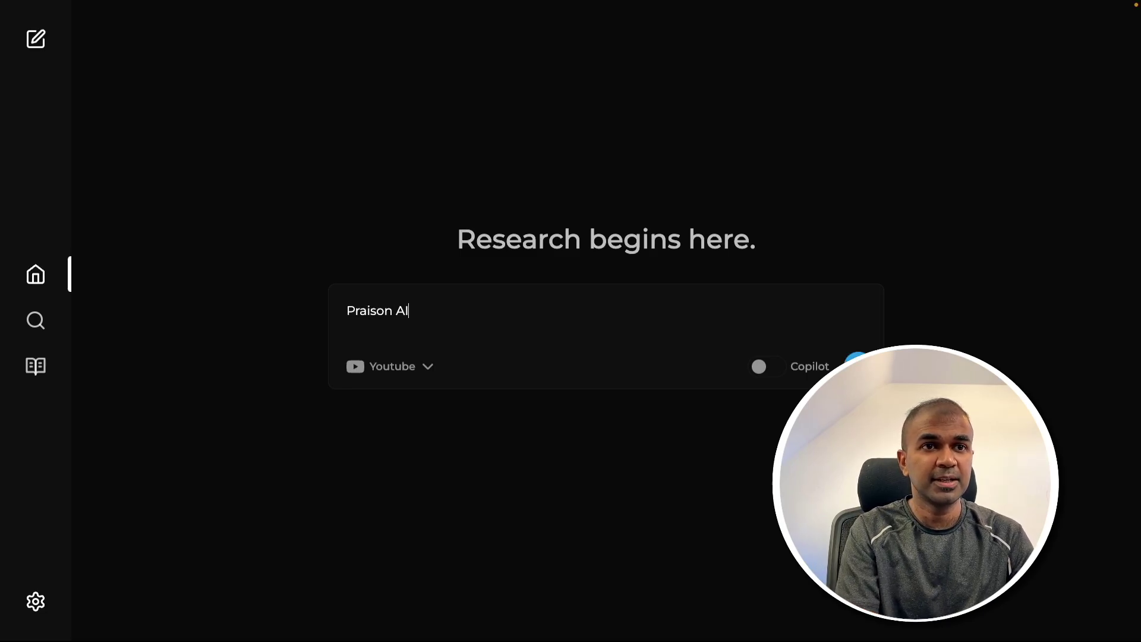
{"action": "key", "text": "Return"}
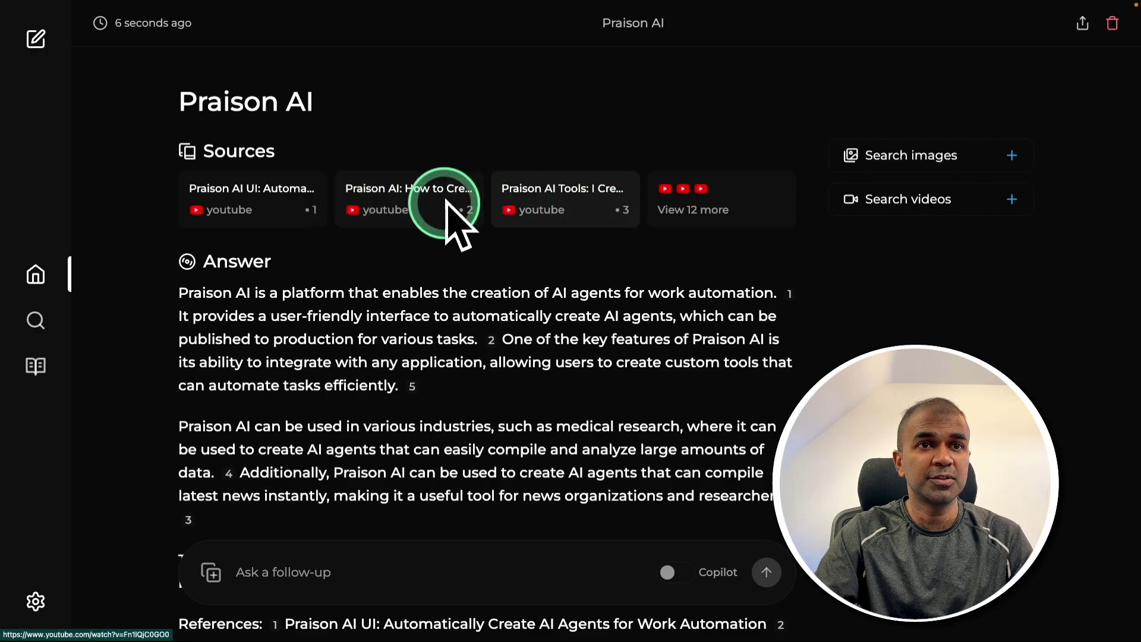
{"action": "scroll", "coordinate": [594, 267], "scroll_direction": "down", "scroll_amount": 3}
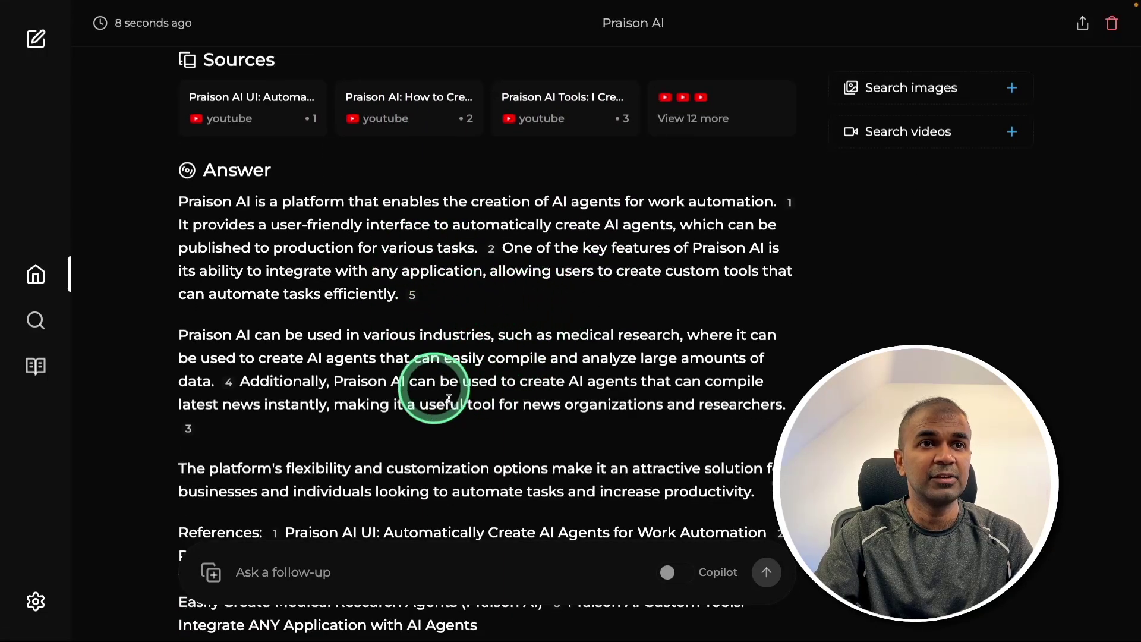
{"action": "scroll", "coordinate": [448, 398], "scroll_direction": "down", "scroll_amount": 3}
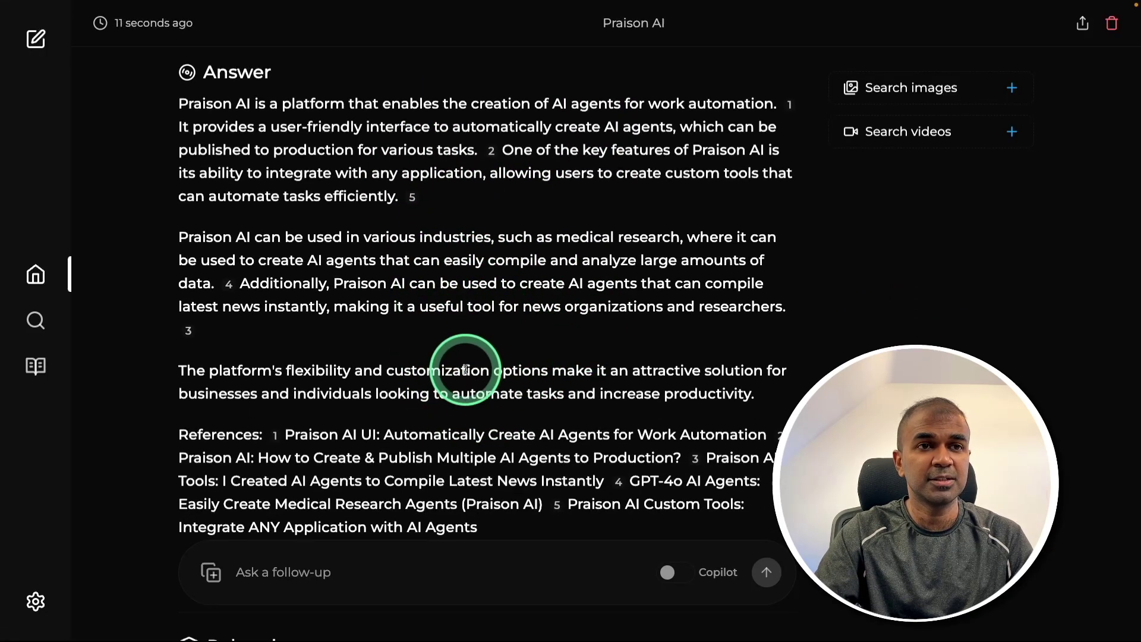
{"action": "scroll", "coordinate": [700, 208], "scroll_direction": "up", "scroll_amount": 6}
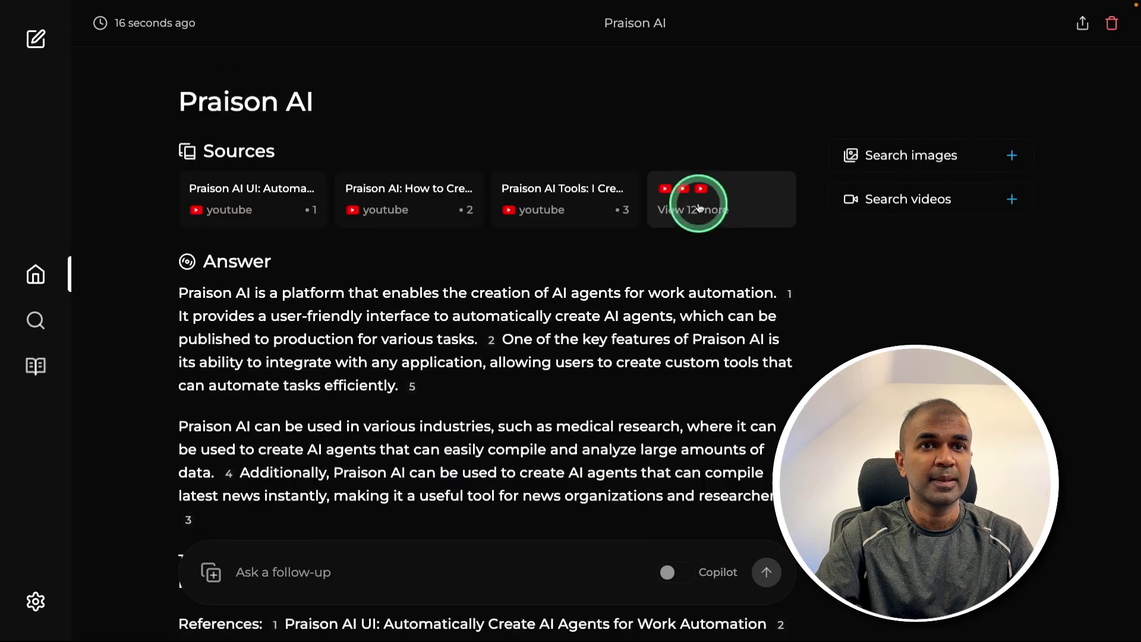
{"action": "left_click", "coordinate": [700, 208]}
{"action": "scroll", "coordinate": [589, 315], "scroll_direction": "down", "scroll_amount": 3}
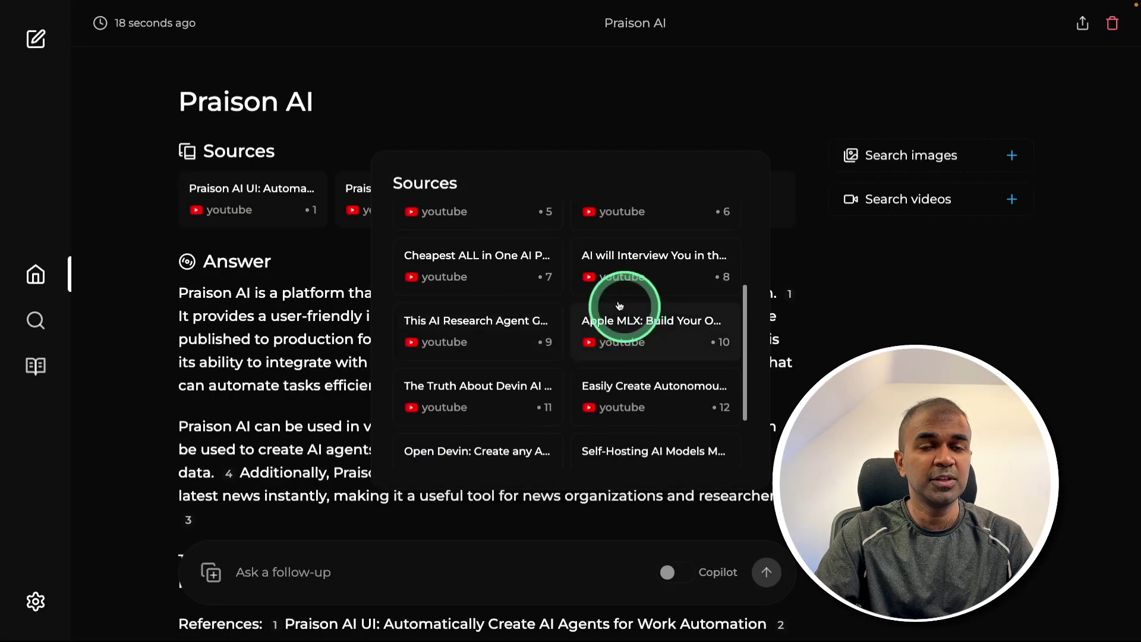
{"action": "scroll", "coordinate": [619, 306], "scroll_direction": "down", "scroll_amount": 2}
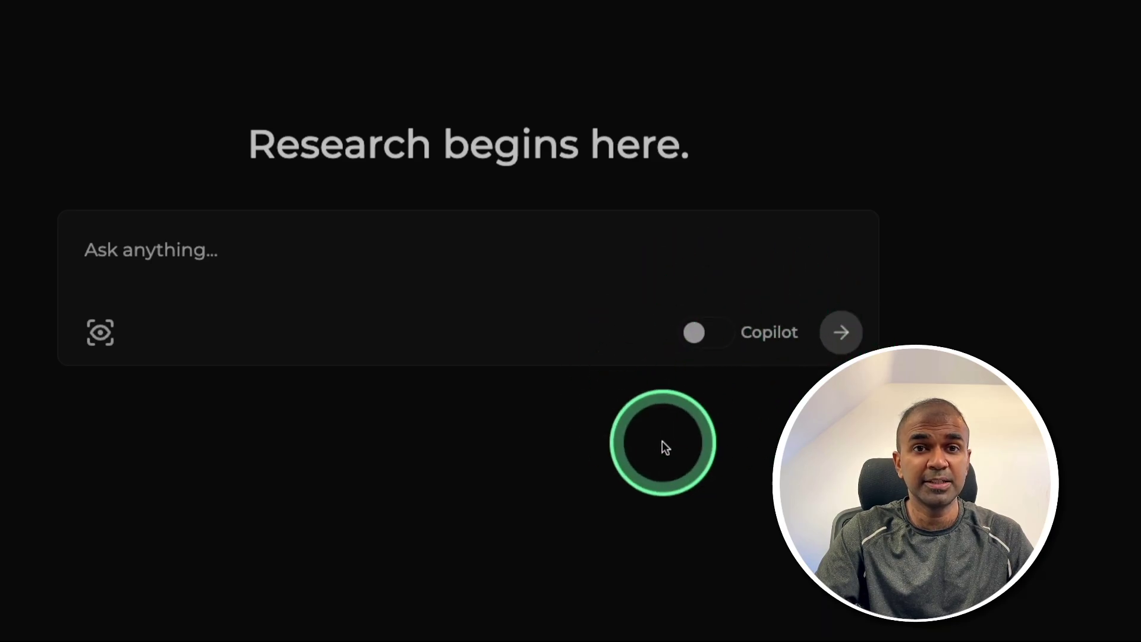
- Set the chat provider to Custom_openai with model llama3 and replace the API key
{"action": "left_click", "coordinate": [37, 600]}
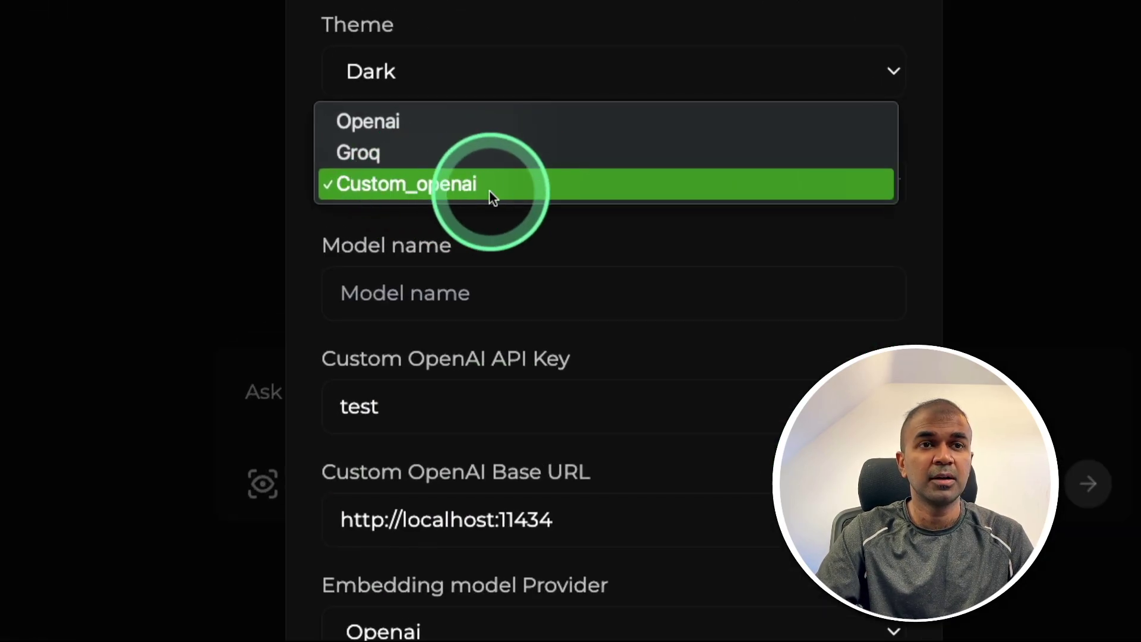
{"action": "left_click", "coordinate": [485, 196]}
{"action": "left_click", "coordinate": [466, 293]}
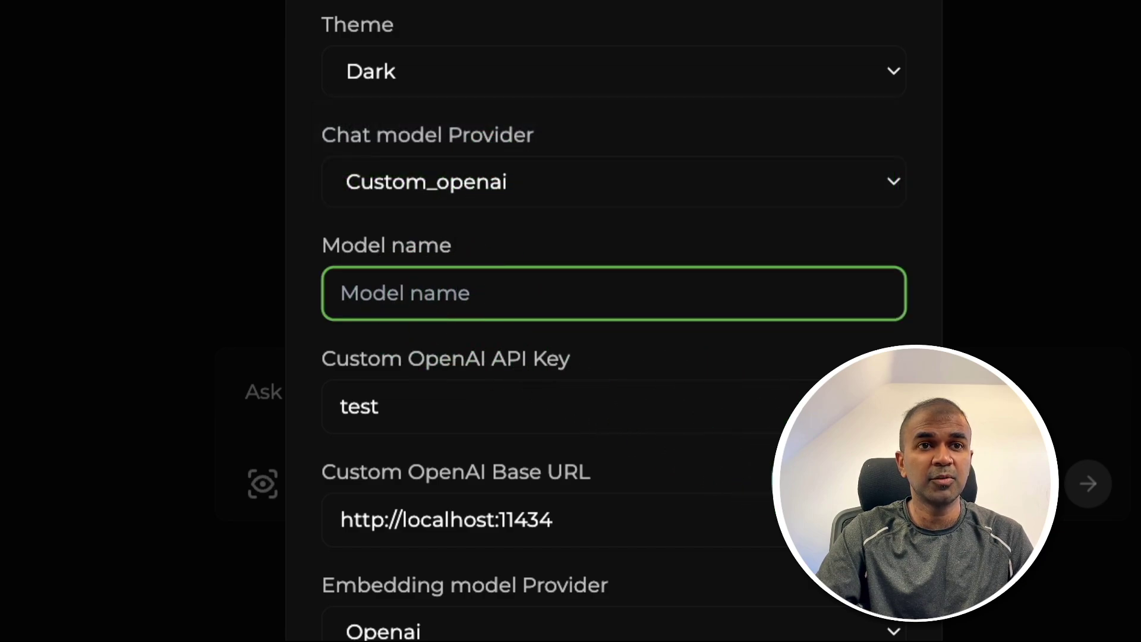
{"action": "double_click", "coordinate": [458, 426]}
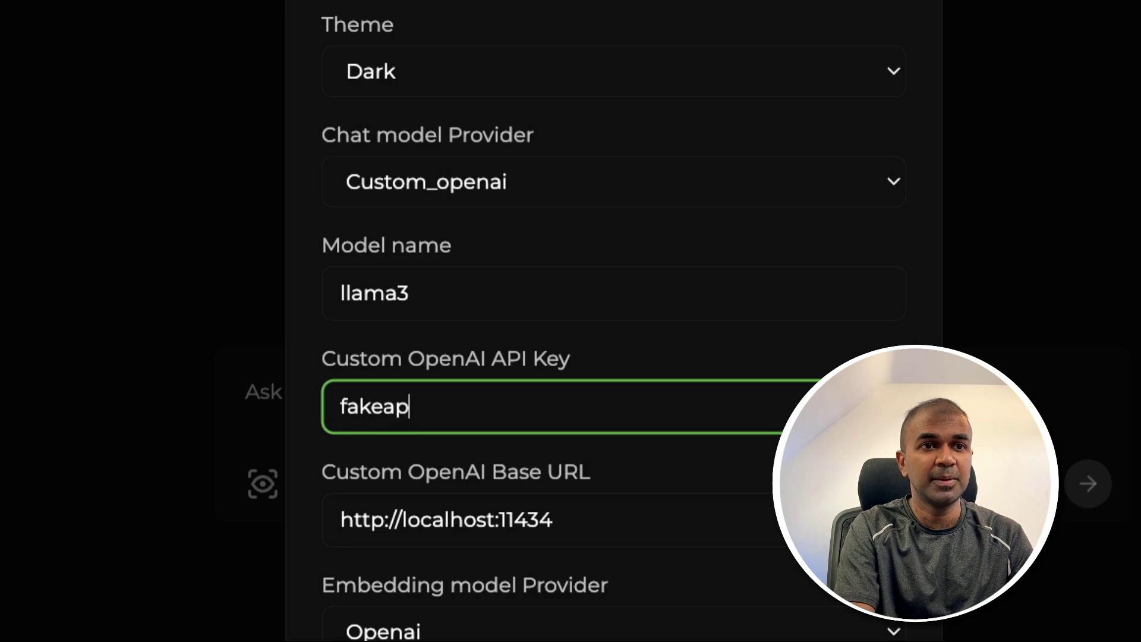
{"action": "type", "text": "fakeapikey"}
{"action": "scroll", "coordinate": [604, 527], "scroll_direction": "down", "scroll_amount": 3}
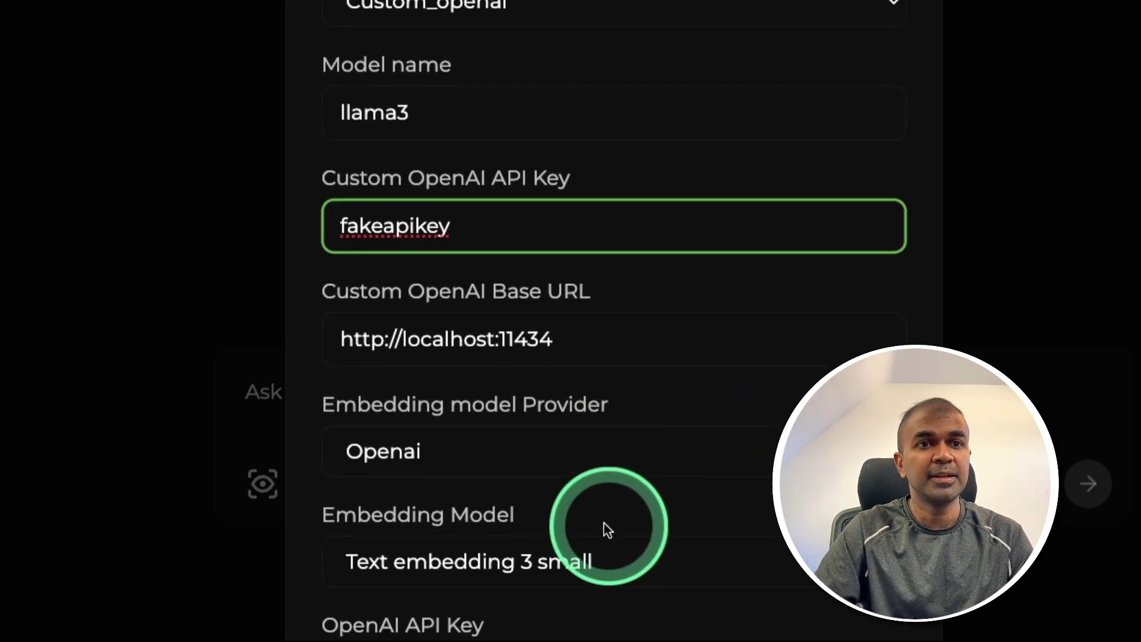
{"action": "left_click_drag", "start_coordinate": [565, 359], "coordinate": [342, 339]}
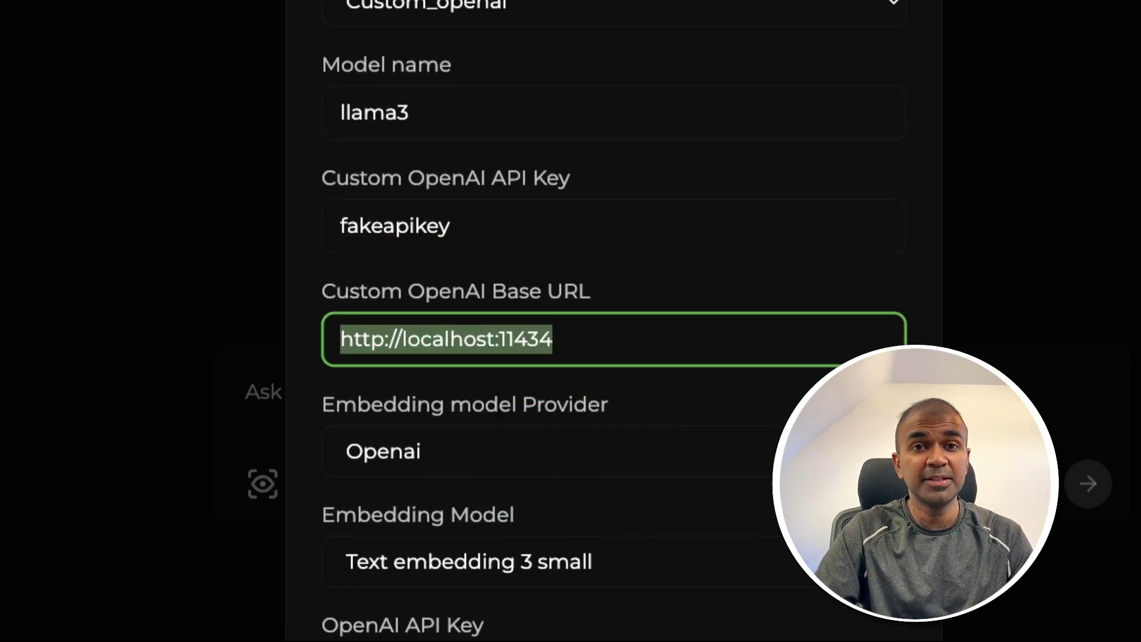
{"action": "left_click_drag", "start_coordinate": [559, 339], "coordinate": [313, 339]}
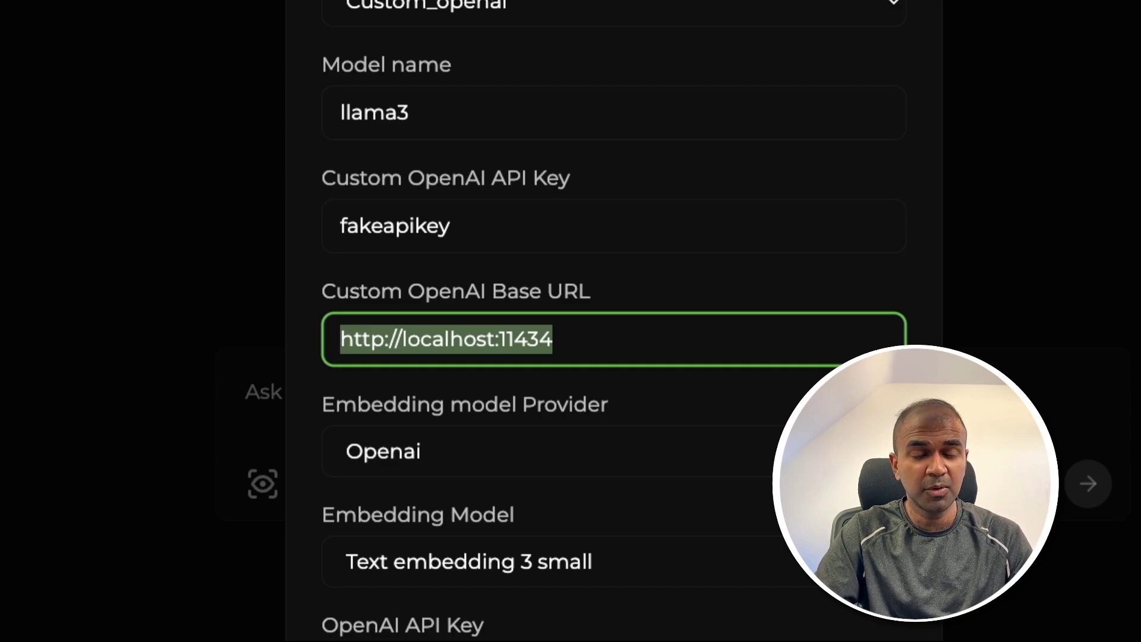
{"action": "scroll", "coordinate": [508, 416], "scroll_direction": "down", "scroll_amount": 1}
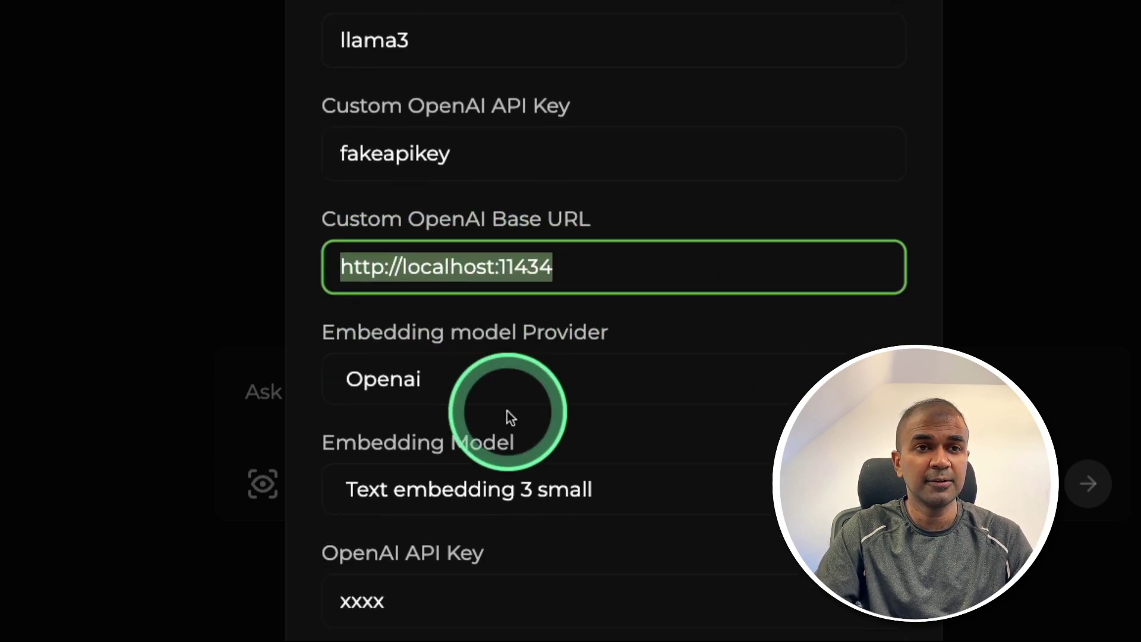
{"action": "scroll", "coordinate": [511, 417], "scroll_direction": "down", "scroll_amount": 1}
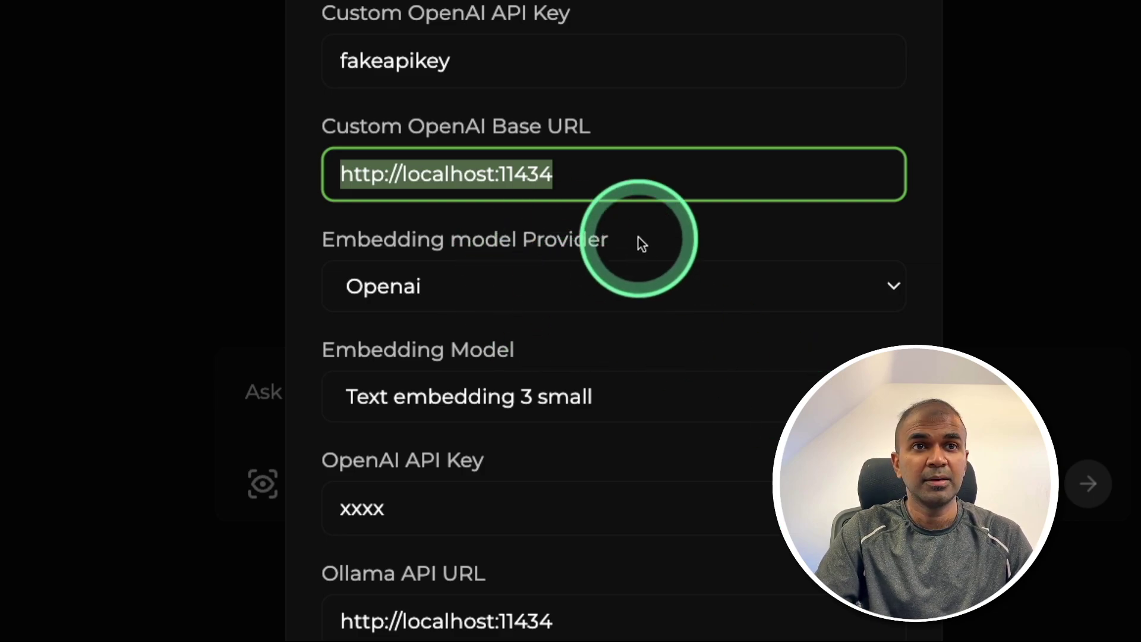
{"action": "left_click", "coordinate": [440, 288]}
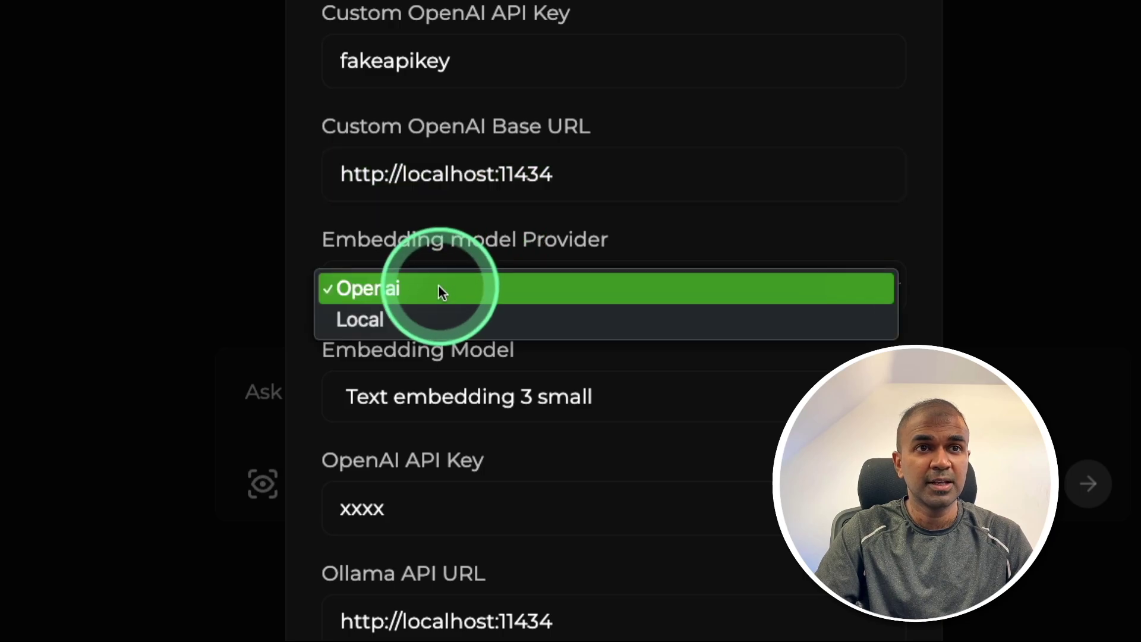
{"action": "left_click", "coordinate": [440, 322]}
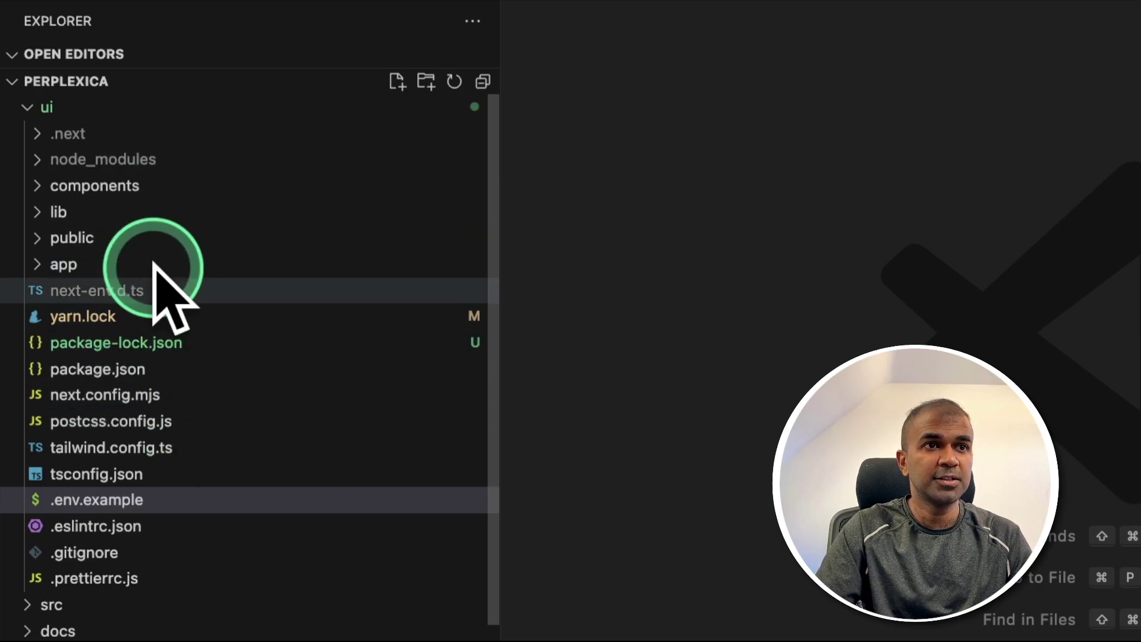
- Rename ui/.env.example to .env and open the renamed file
{"action": "left_click", "coordinate": [72, 106]}
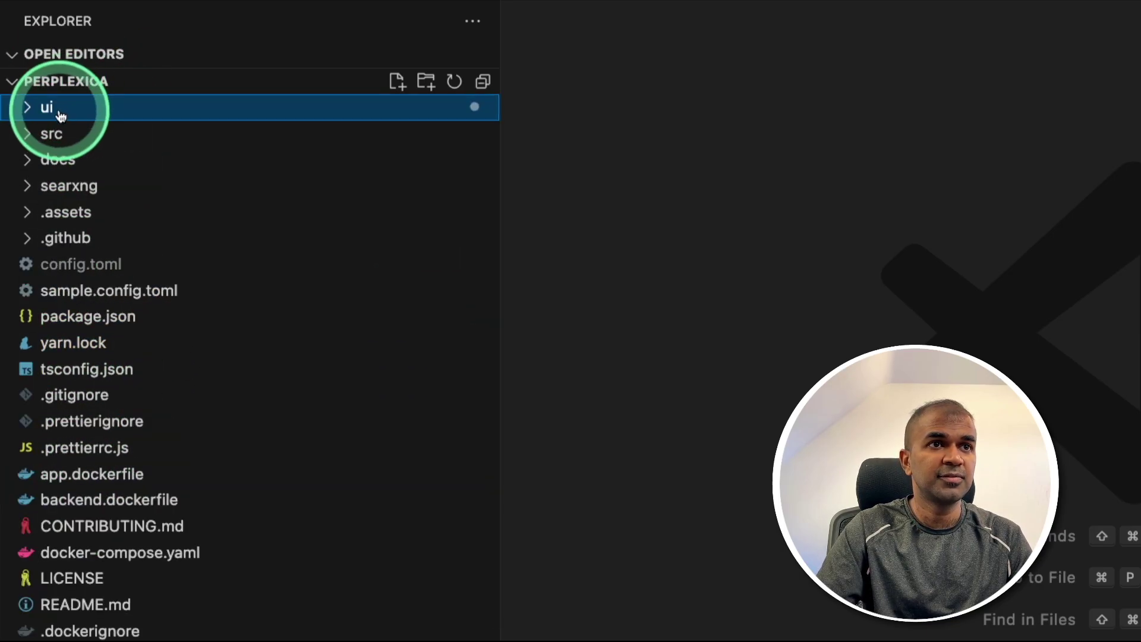
{"action": "left_click", "coordinate": [46, 111]}
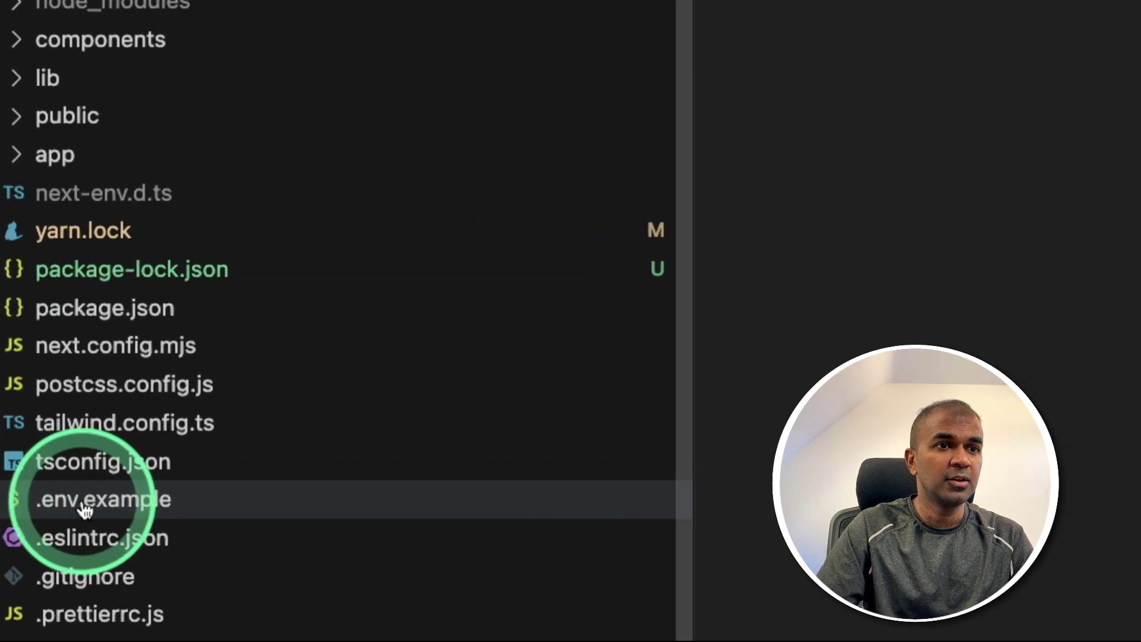
{"action": "left_click", "coordinate": [85, 507]}
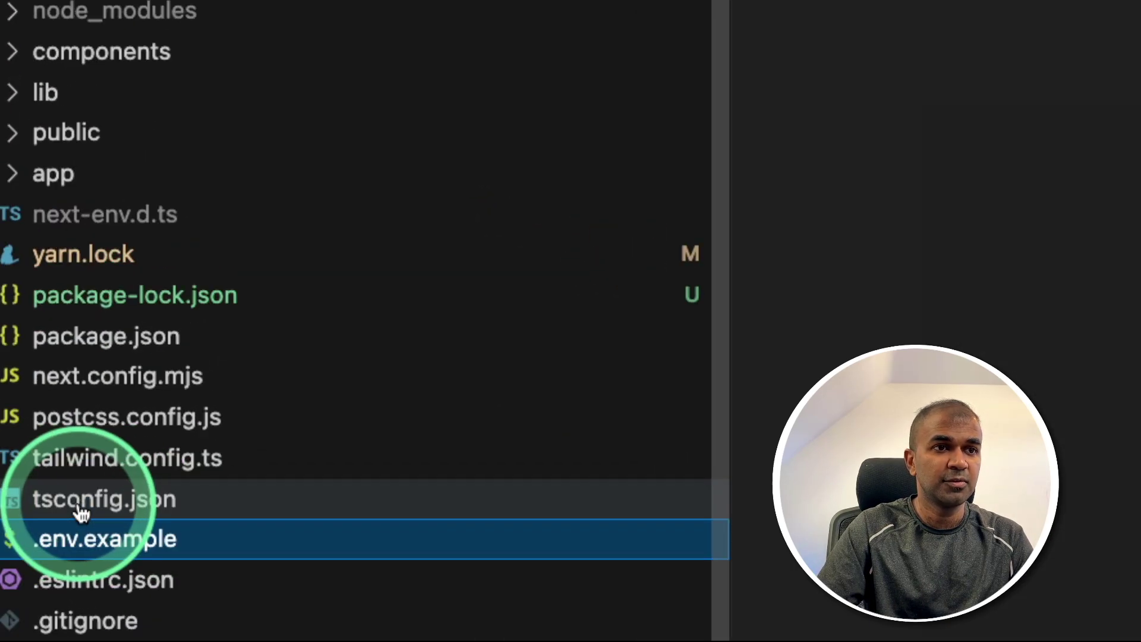
{"action": "right_click", "coordinate": [94, 542]}
{"action": "key", "text": "Escape"}
{"action": "key", "text": "Return"}
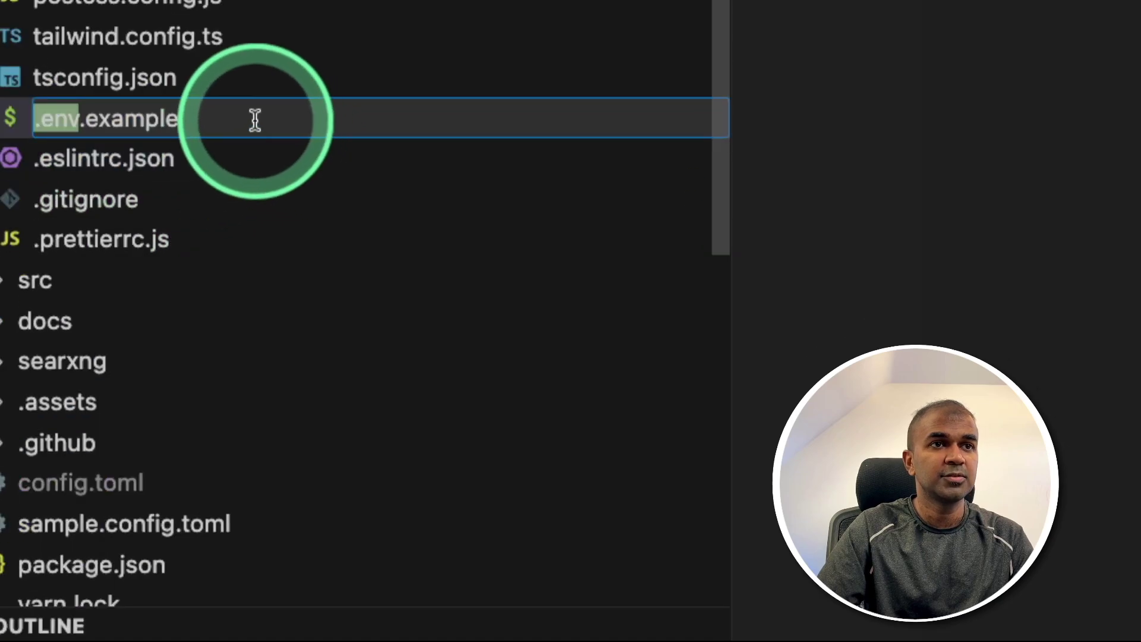
{"action": "left_click", "coordinate": [214, 112]}
{"action": "key", "text": "BackSpace"}
{"action": "key", "text": "BackSpace"}
{"action": "key", "text": "BackSpace"}
{"action": "key", "text": "BackSpace"}
{"action": "key", "text": "BackSpace"}
{"action": "key", "text": "BackSpace"}
{"action": "key", "text": "BackSpace"}
{"action": "key", "text": "BackSpace"}
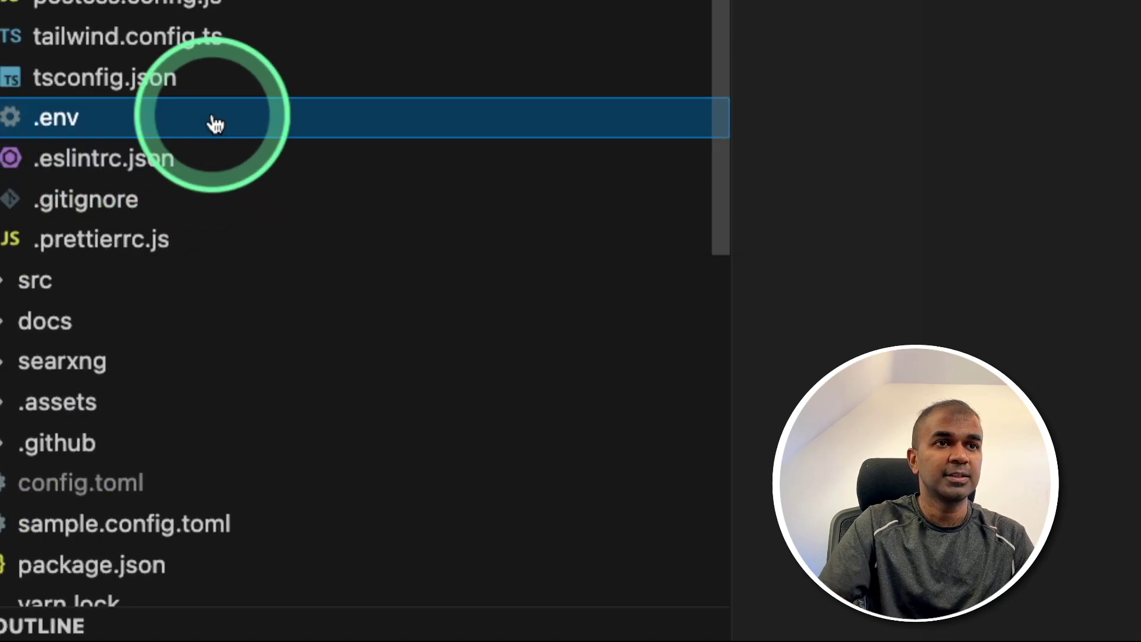
{"action": "left_click", "coordinate": [215, 124]}
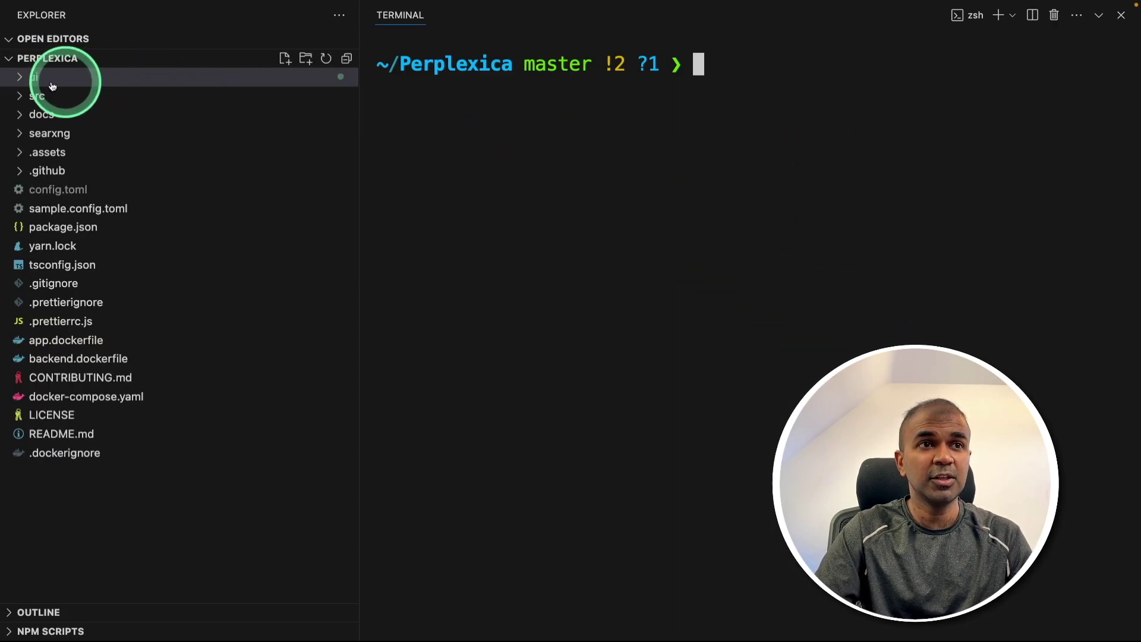
- Hide the sidebar, move into the ui folder and install its dependencies with npm i
{"action": "key", "text": "super+b"}
{"action": "type", "text": "d ui"}
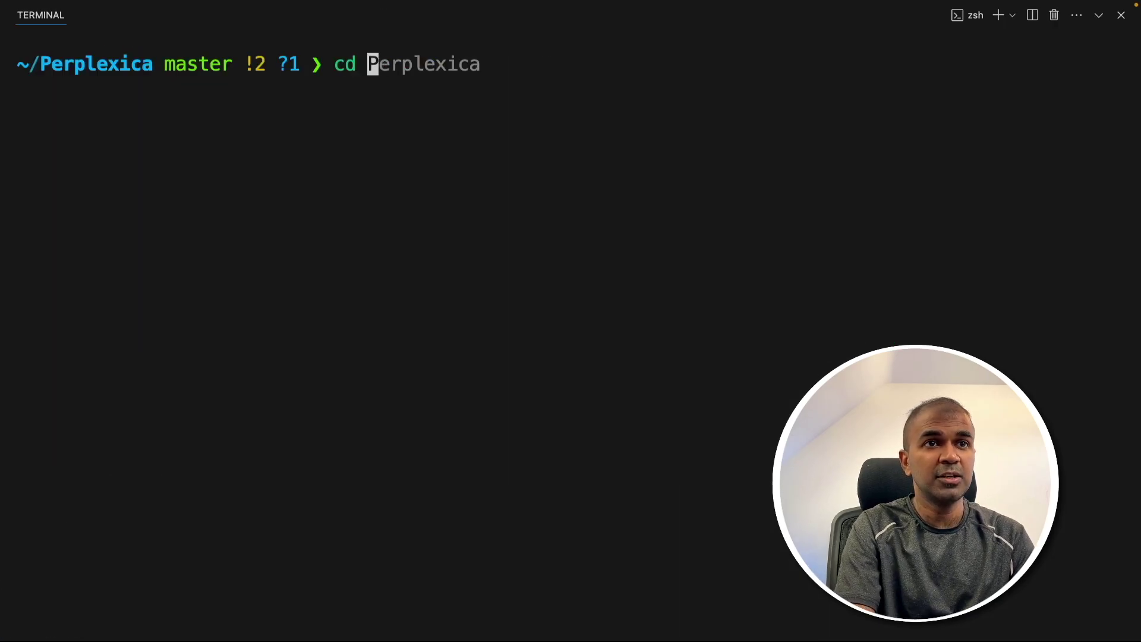
{"action": "key", "text": "Return"}
{"action": "key", "text": "super+k"}
{"action": "type", "text": "npm i"}
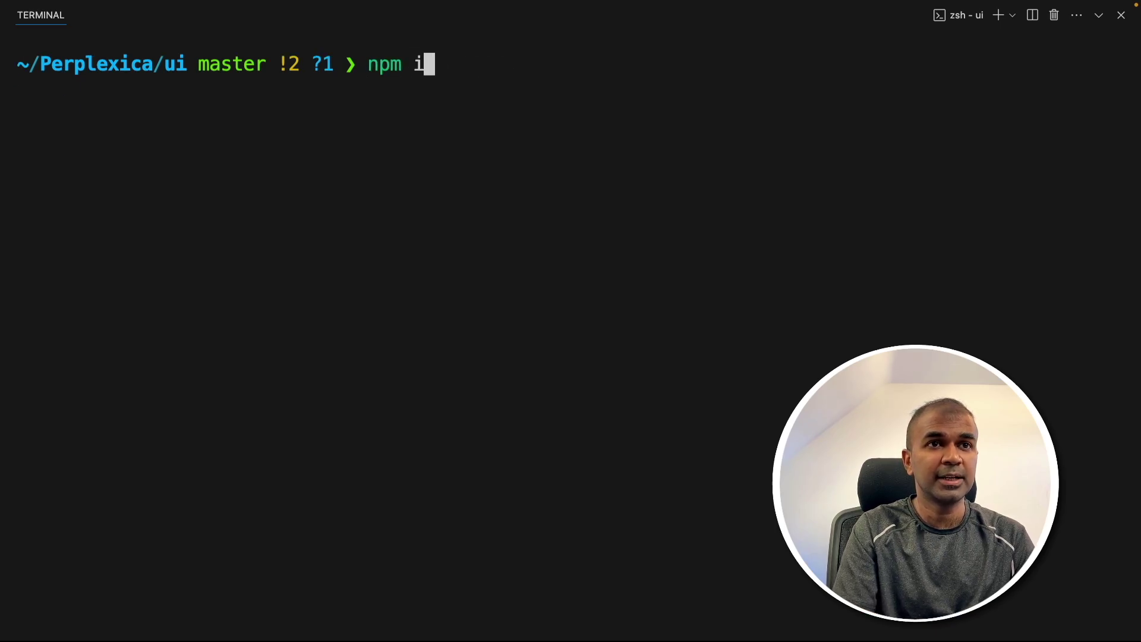
{"action": "key", "text": "Return"}
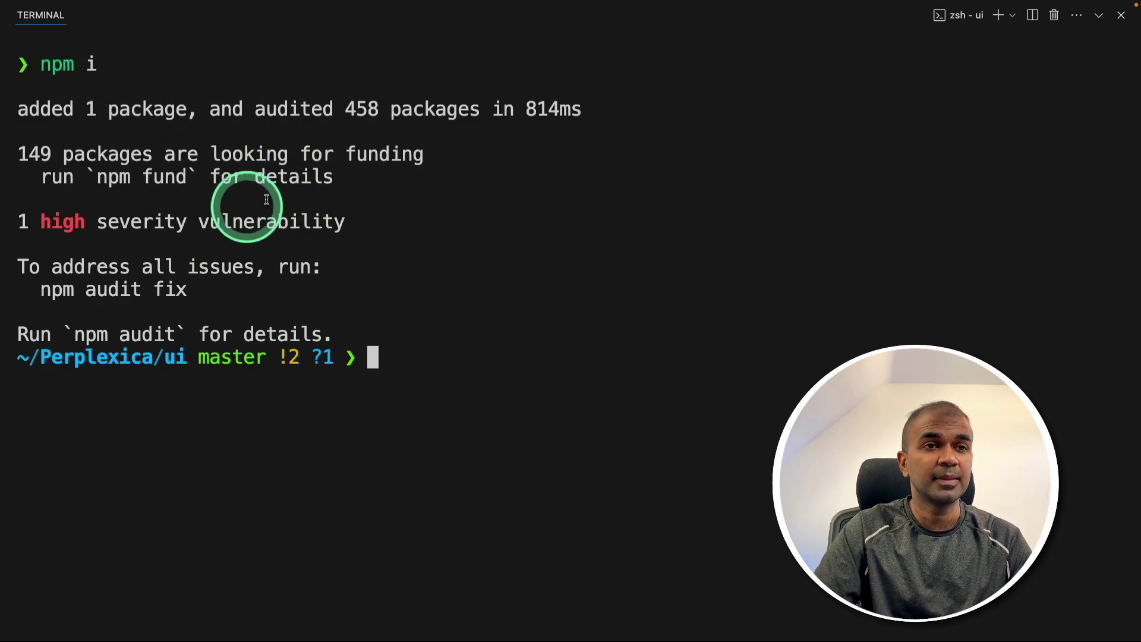
- Build the frontend with npm run build, then serve it with npm run start on localhost:3000
{"action": "key", "text": "ctrl+l"}
{"action": "type", "text": "npm"}
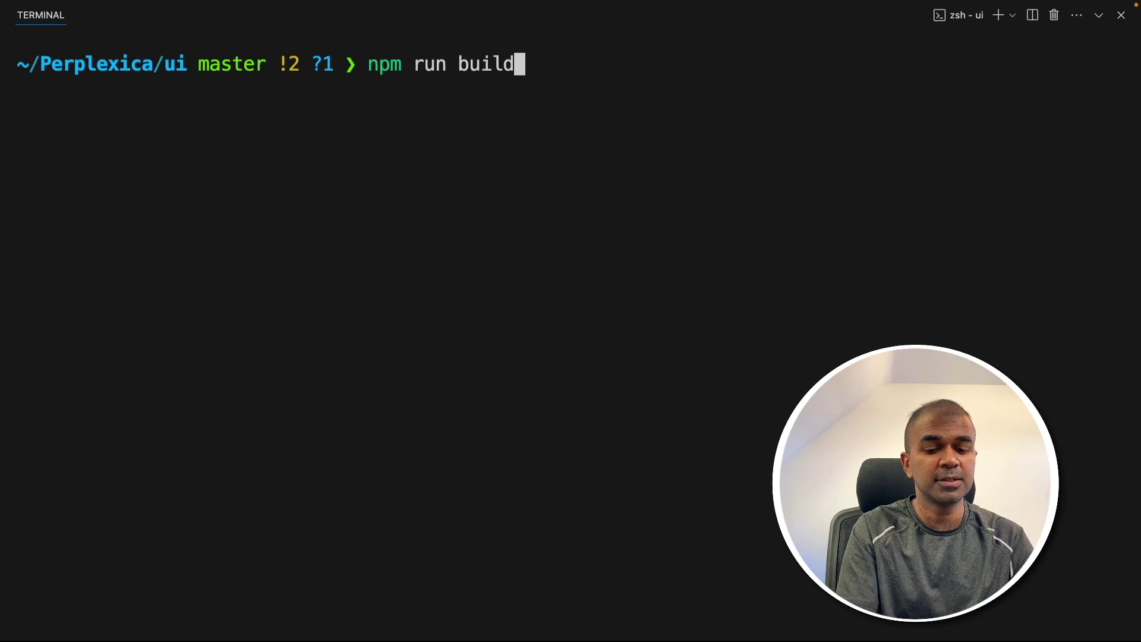
{"action": "type", "text": " run build"}
{"action": "key", "text": "Return"}
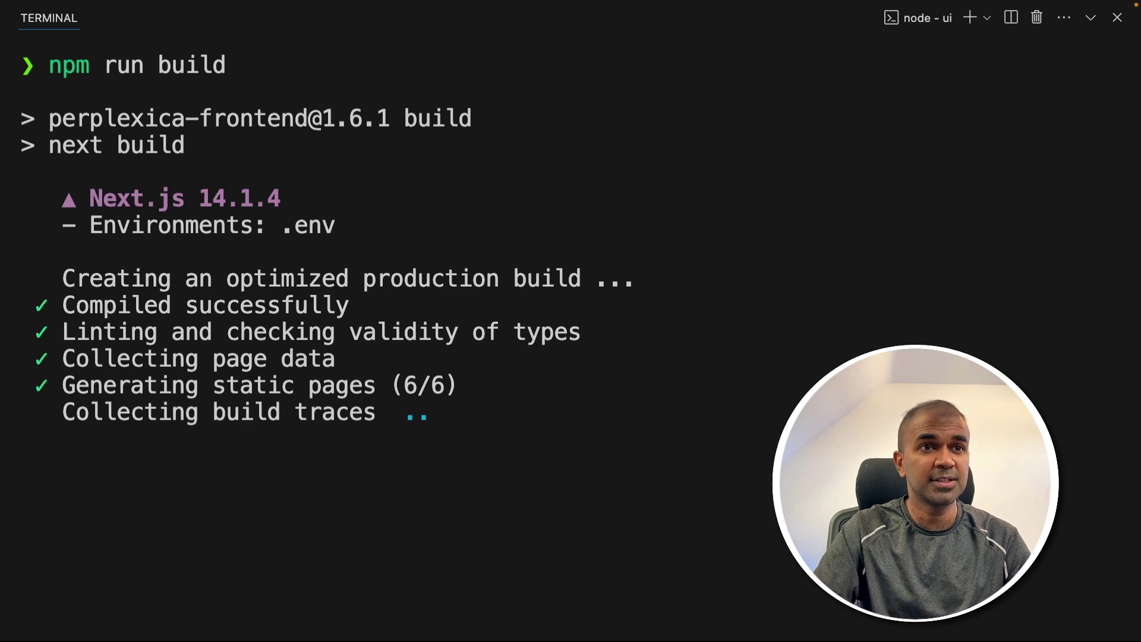
{"action": "left_click", "coordinate": [605, 412]}
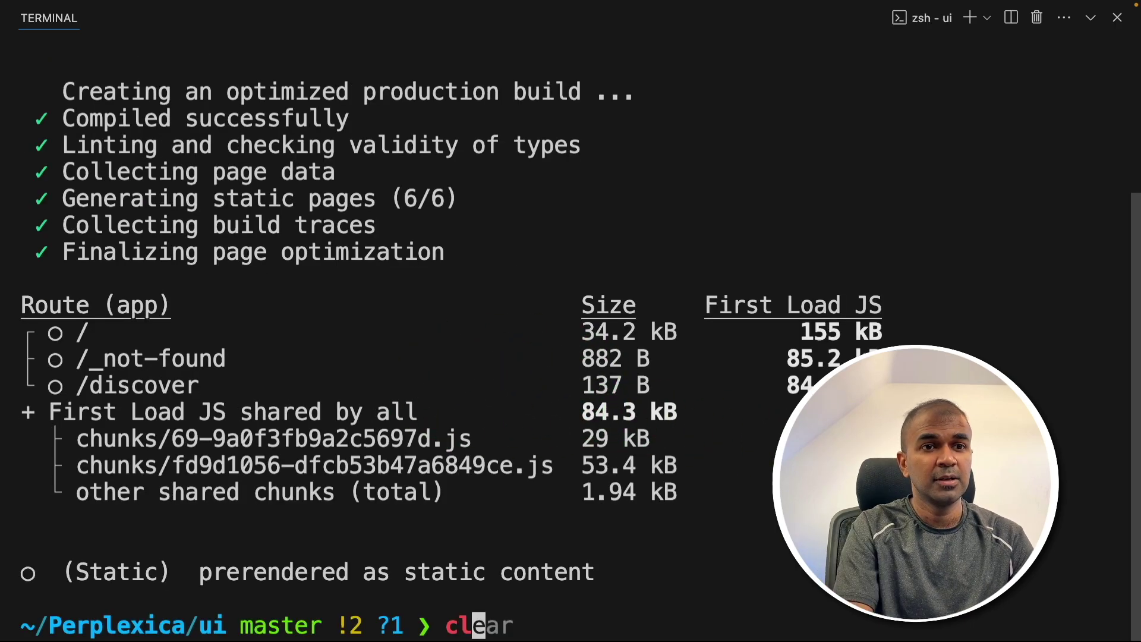
{"action": "type", "text": "clear"}
{"action": "key", "text": "Return"}
{"action": "type", "text": "np"}
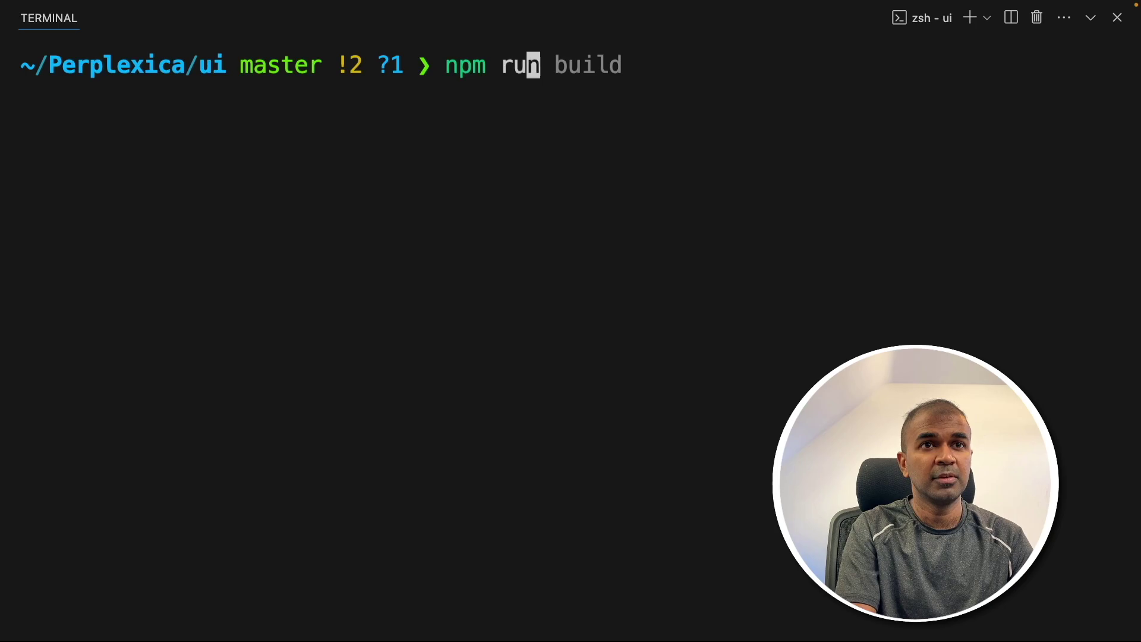
{"action": "type", "text": "m run start"}
{"action": "key", "text": "Return"}
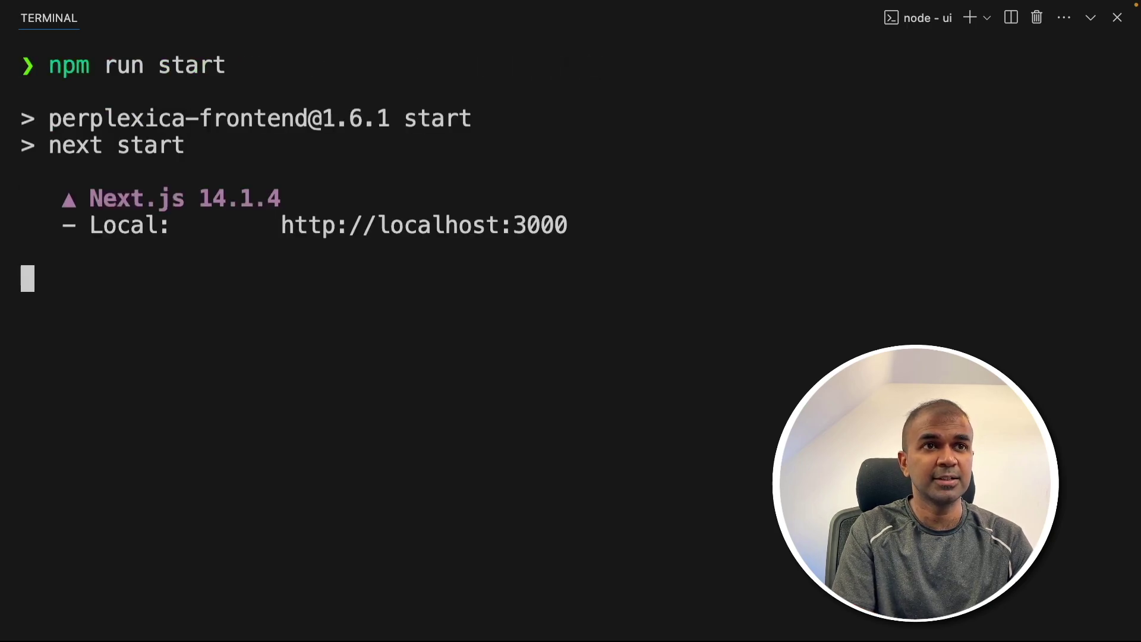
{"action": "left_click", "coordinate": [503, 229], "text": "super"}
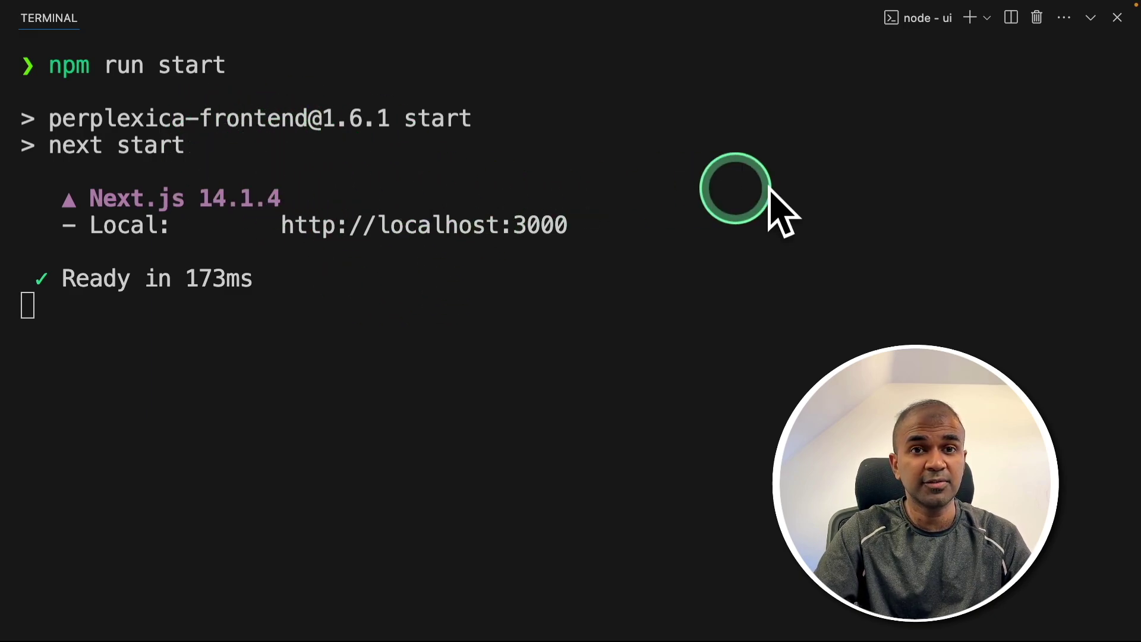
- In a second terminal at the Perplexica root, install backend dependencies with npm i
{"action": "left_click", "coordinate": [970, 18]}
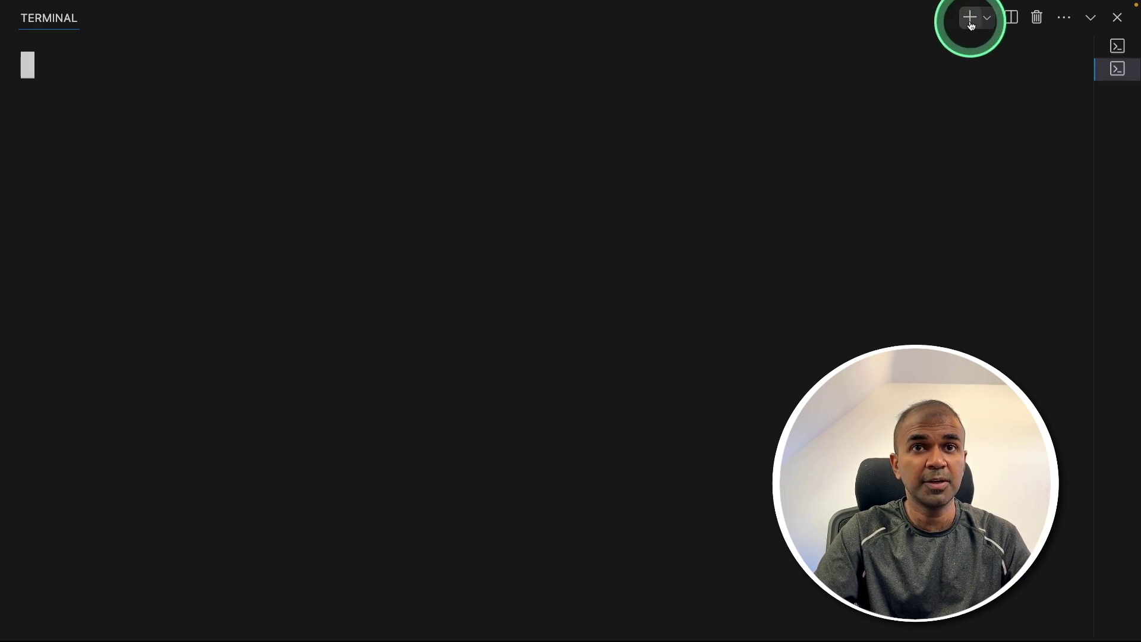
{"action": "left_click_drag", "start_coordinate": [36, 69], "coordinate": [184, 69]}
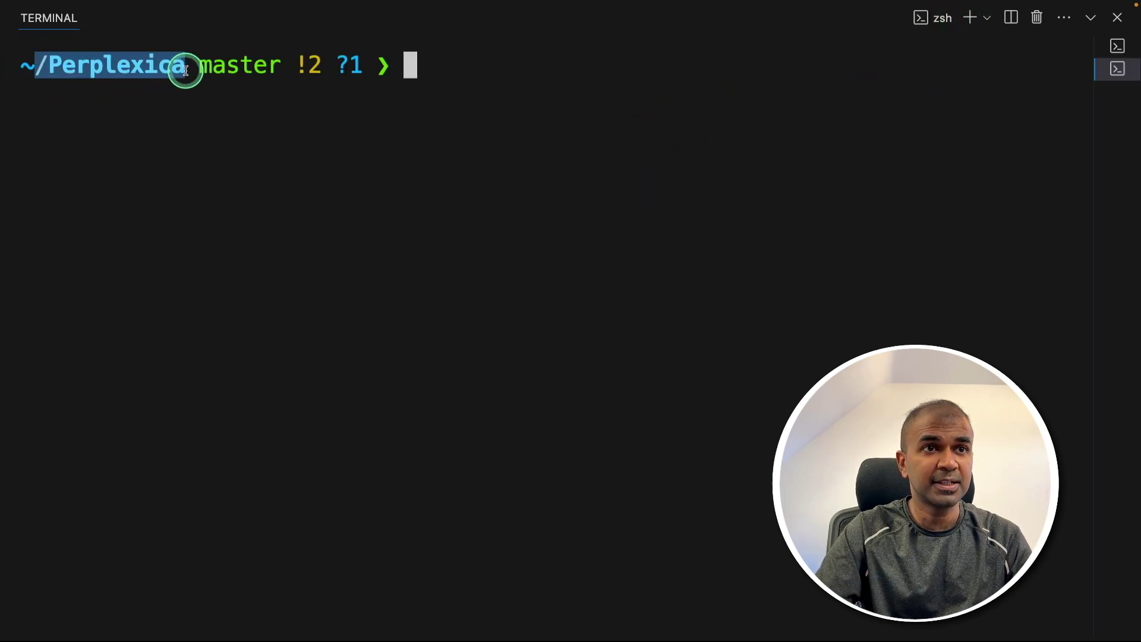
{"action": "left_click", "coordinate": [785, 425]}
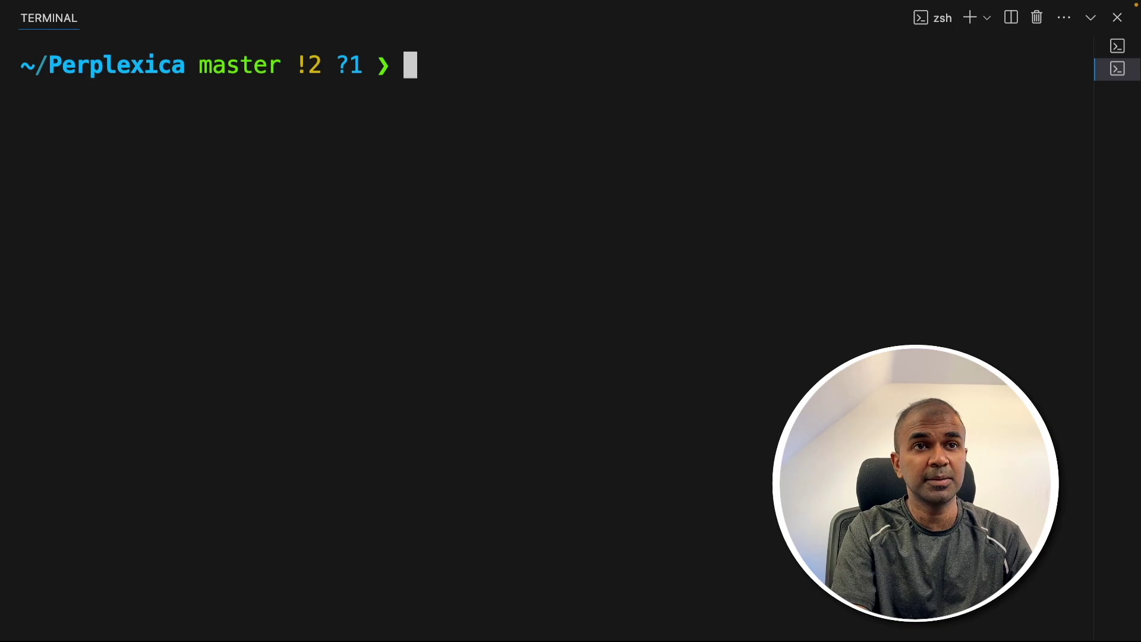
{"action": "type", "text": "npm i"}
{"action": "key", "text": "Return"}
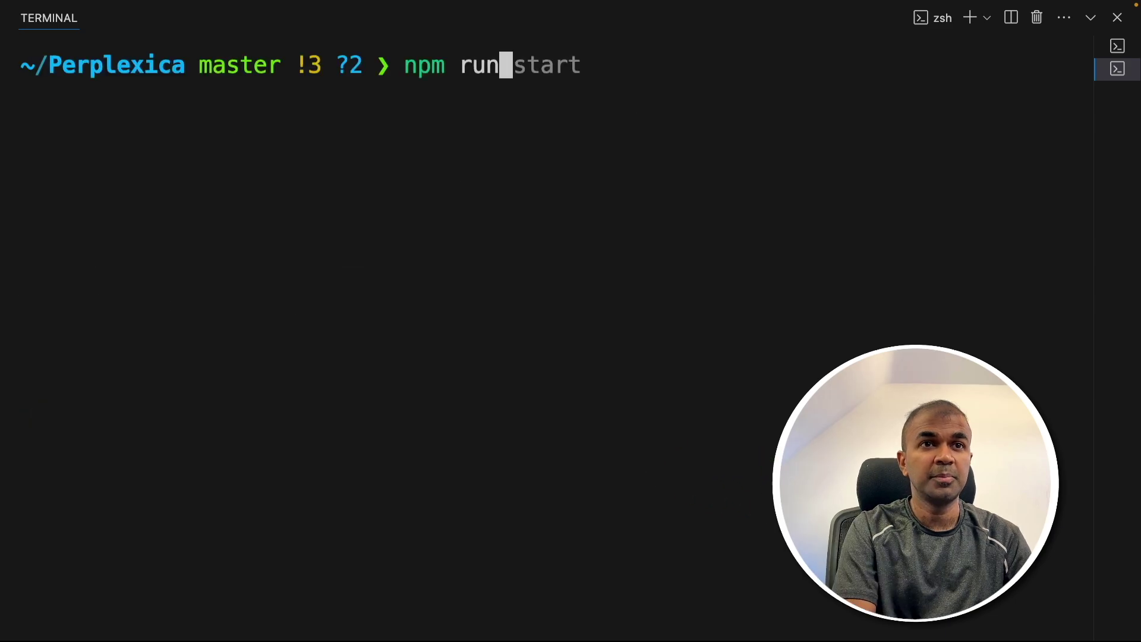
- Build the backend and start perplexica-backend with npm run start
{"action": "type", "text": "build"}
{"action": "key", "text": "Return"}
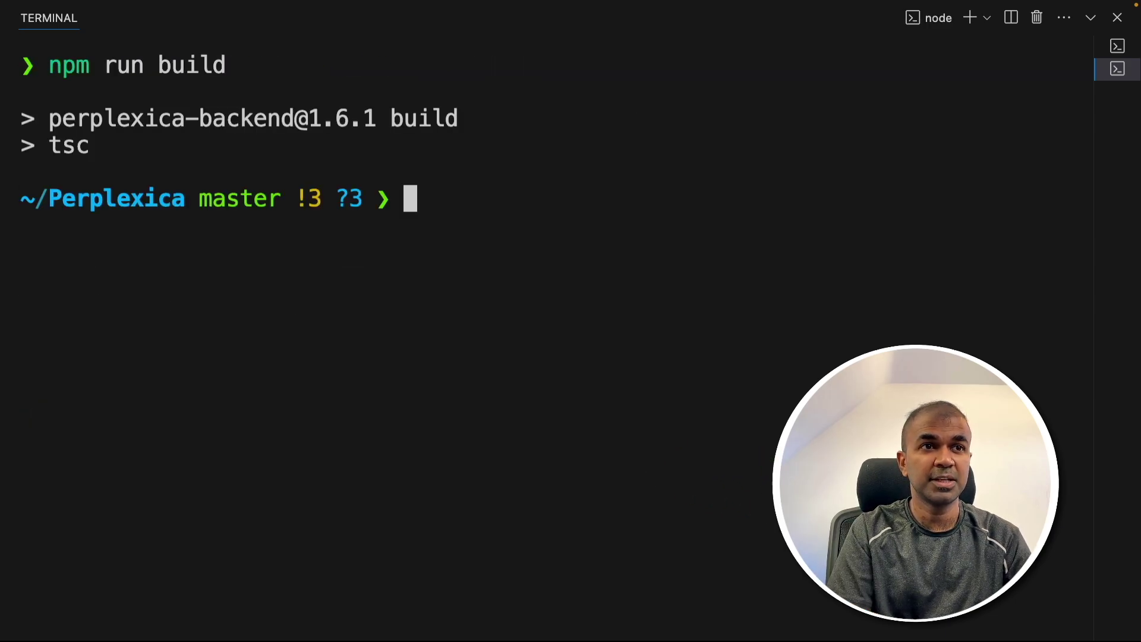
{"action": "type", "text": "npm run"}
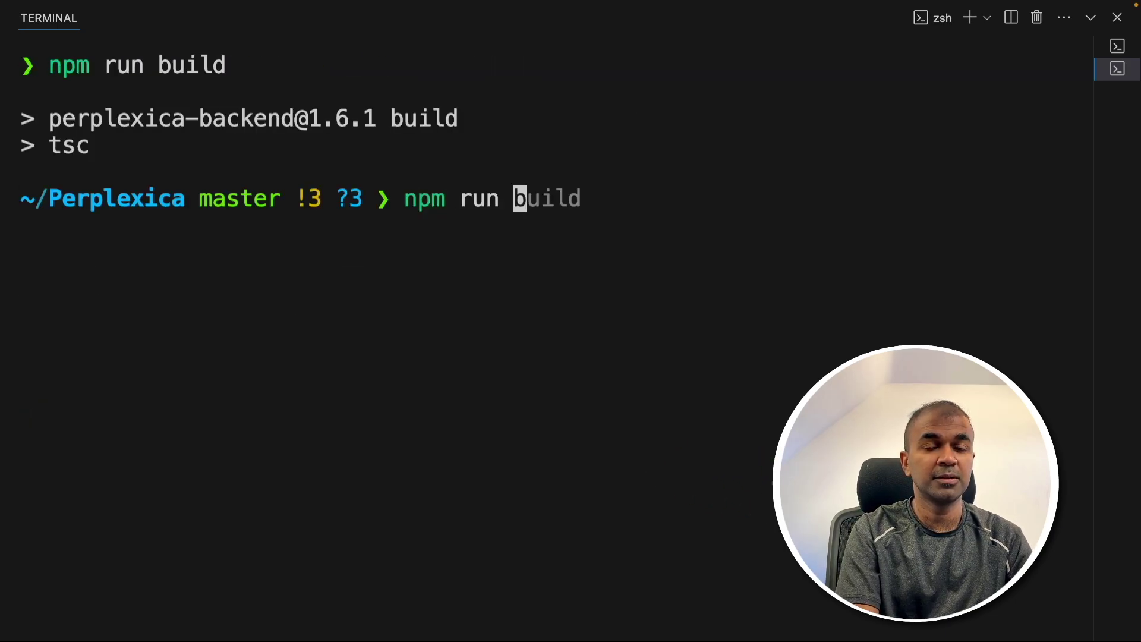
{"action": "type", "text": " start"}
{"action": "key", "text": "Return"}
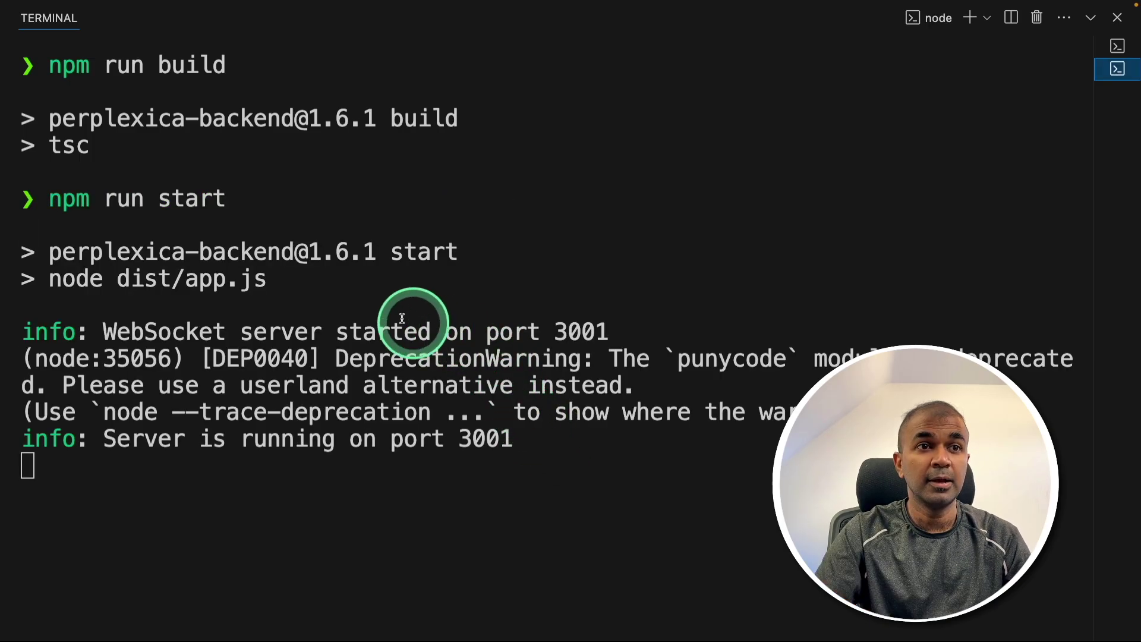
{"action": "left_click_drag", "start_coordinate": [62, 255], "coordinate": [294, 259]}
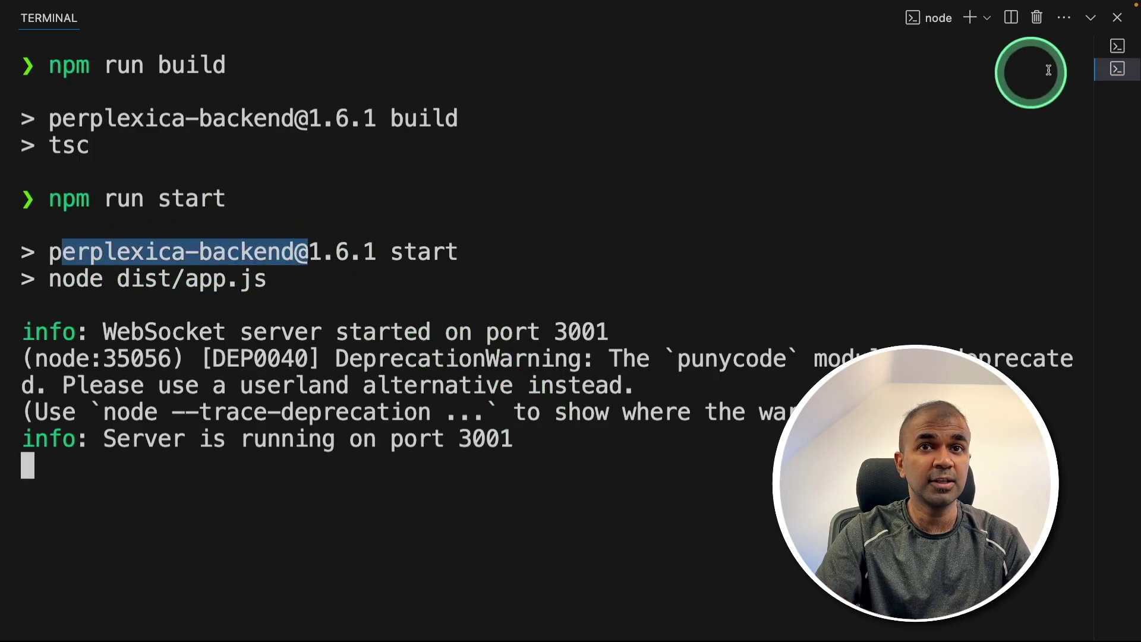
- Switch back to the perplexica-frontend terminal and open localhost:3000 in the browser
{"action": "left_click", "coordinate": [1118, 46]}
{"action": "left_click_drag", "start_coordinate": [169, 126], "coordinate": [323, 127]}
{"action": "left_click", "coordinate": [382, 365]}
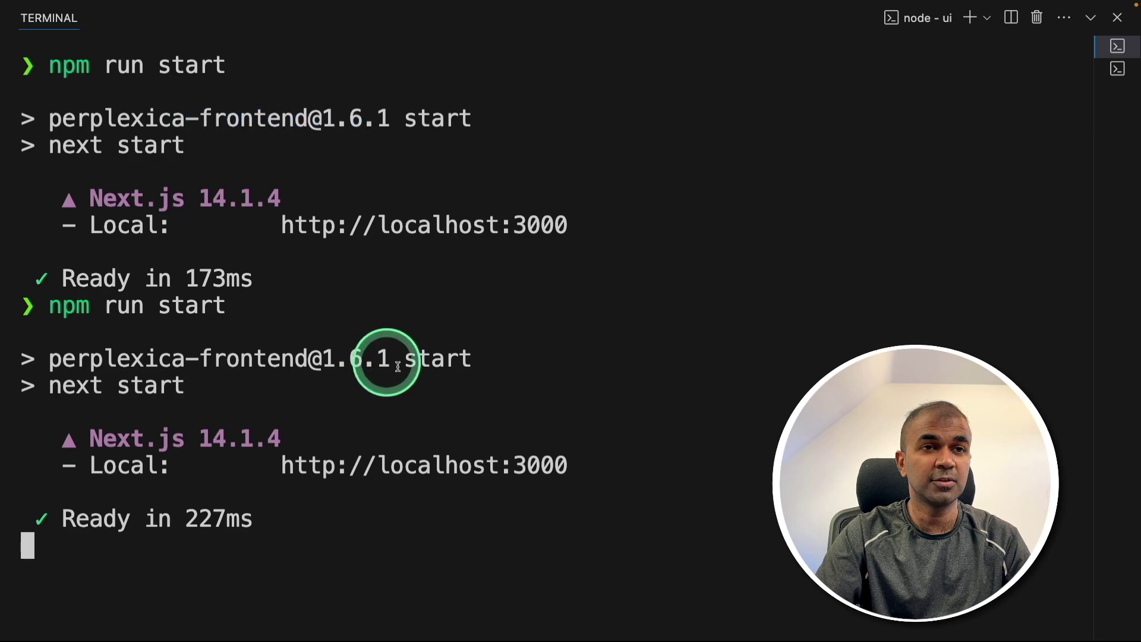
{"action": "left_click", "coordinate": [454, 465], "text": "super"}
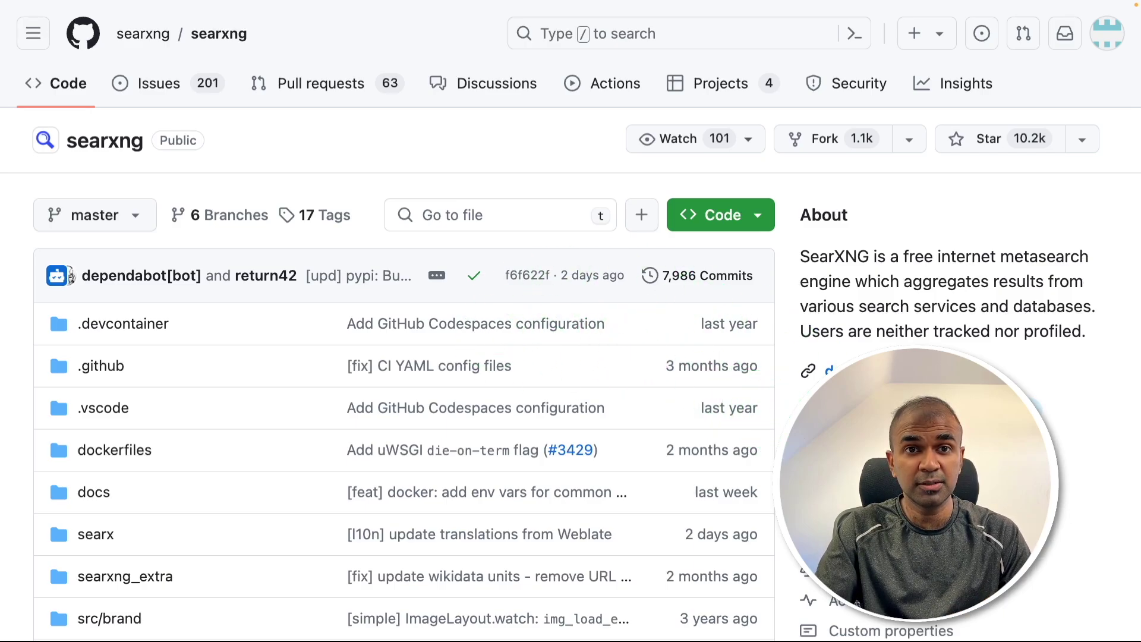
- Follow the repository's docs.searxng.org link to the SearXNG documentation's Installation page
{"action": "scroll", "coordinate": [861, 172], "scroll_direction": "down", "scroll_amount": 4}
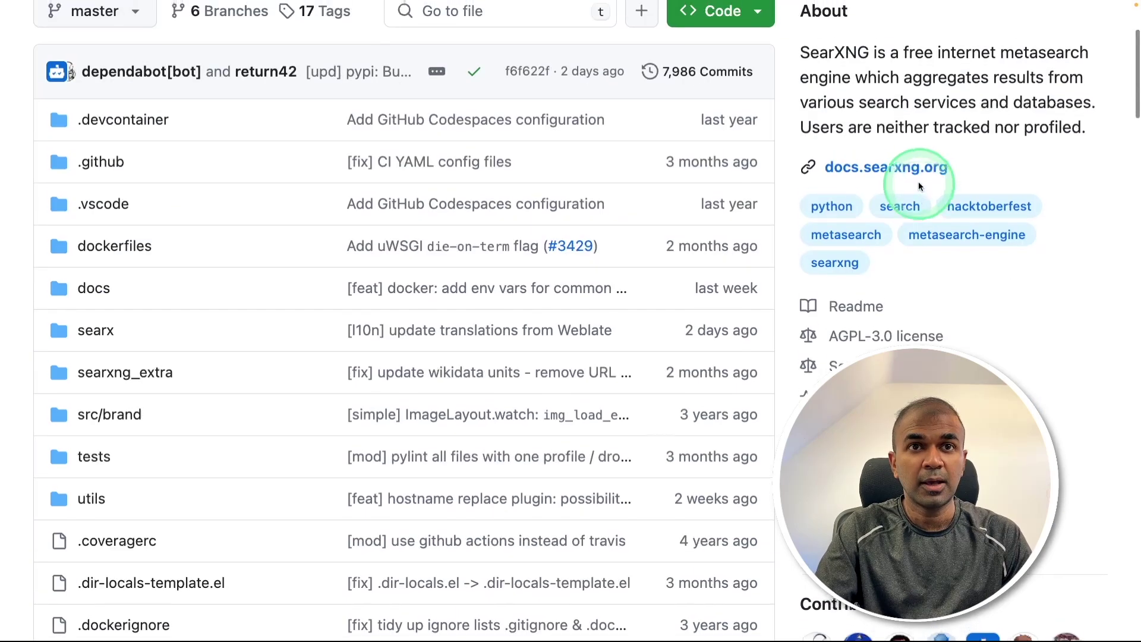
{"action": "left_click", "coordinate": [856, 181]}
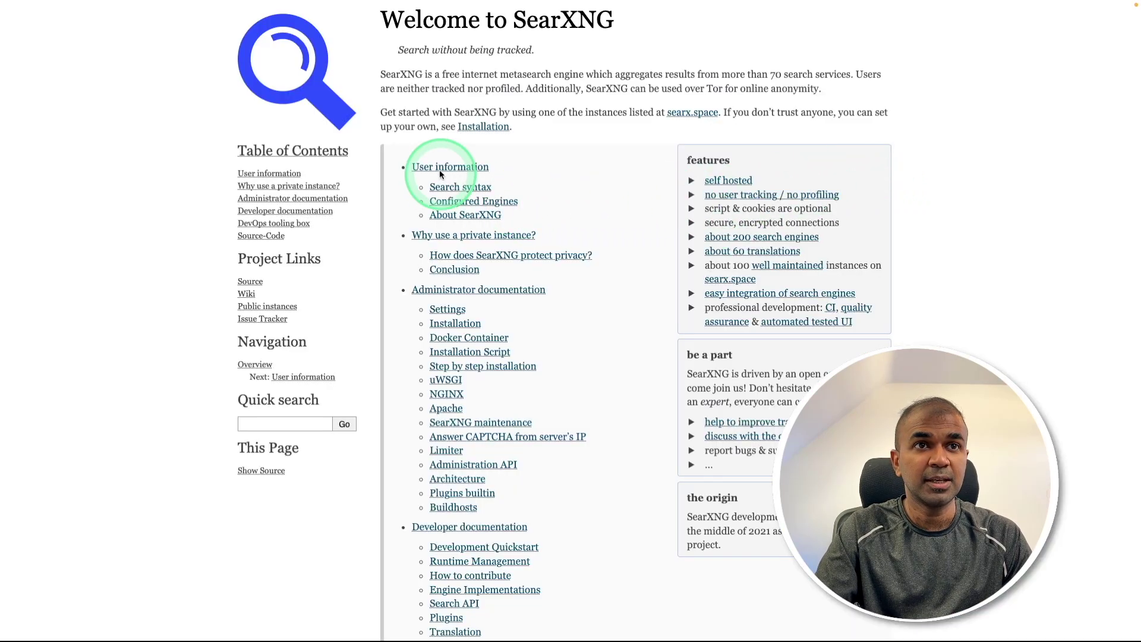
{"action": "left_click", "coordinate": [463, 325]}
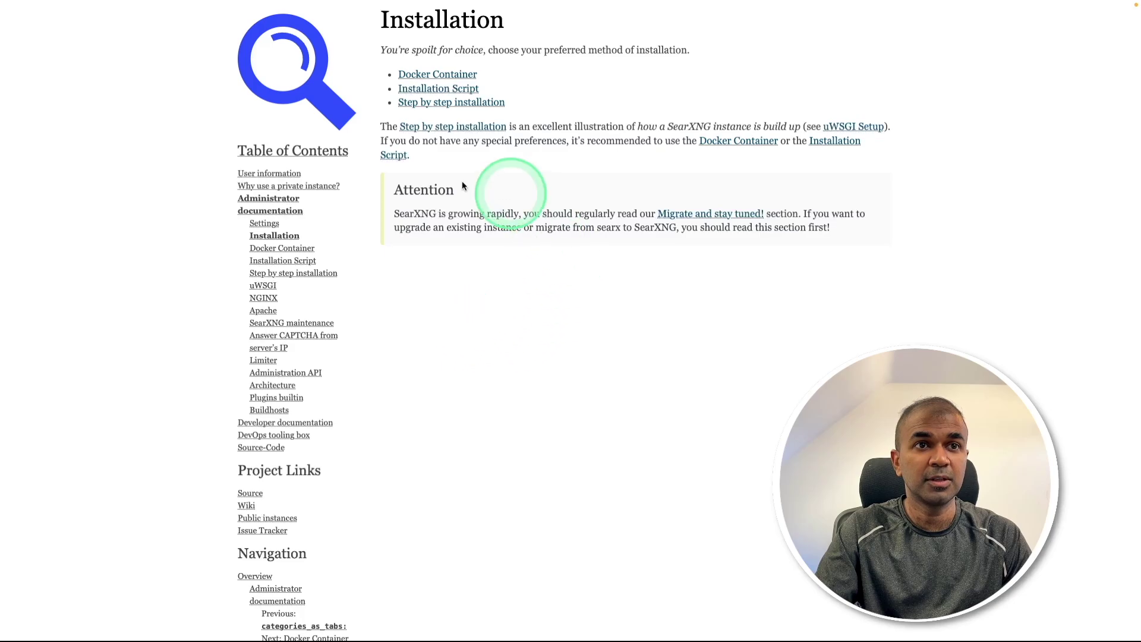